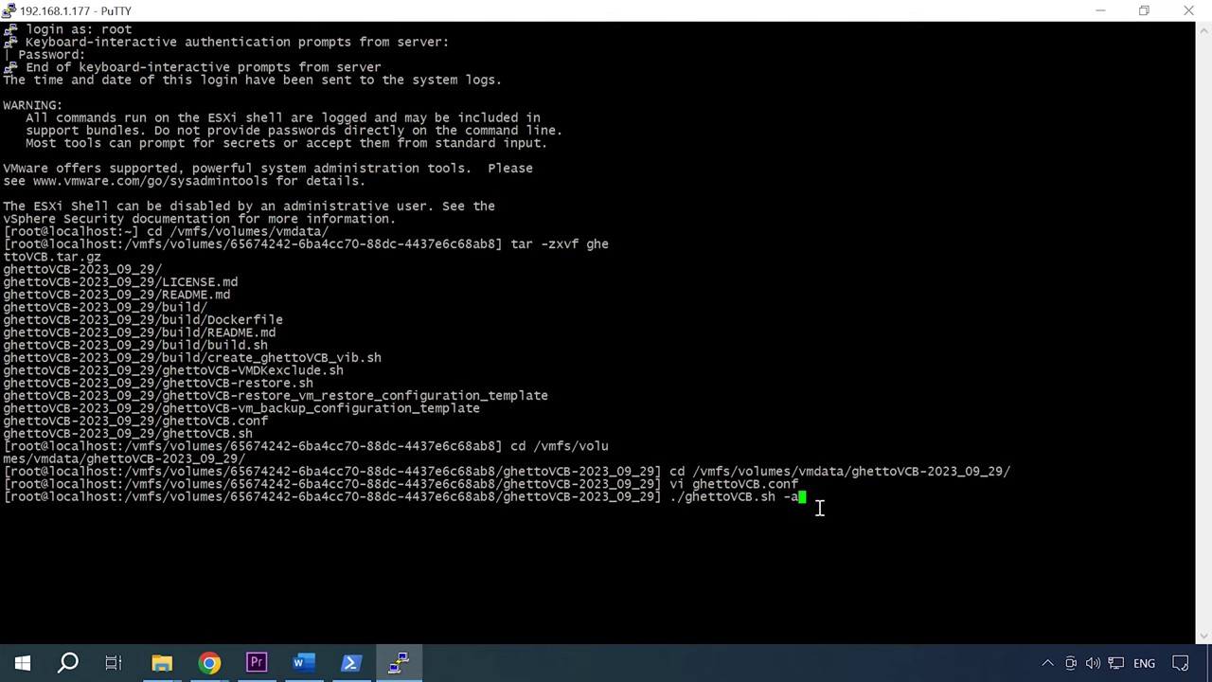
Try to back up all virtual machines by running ./ghettoVCB.sh -a.
{"action": "key", "text": "Return"}
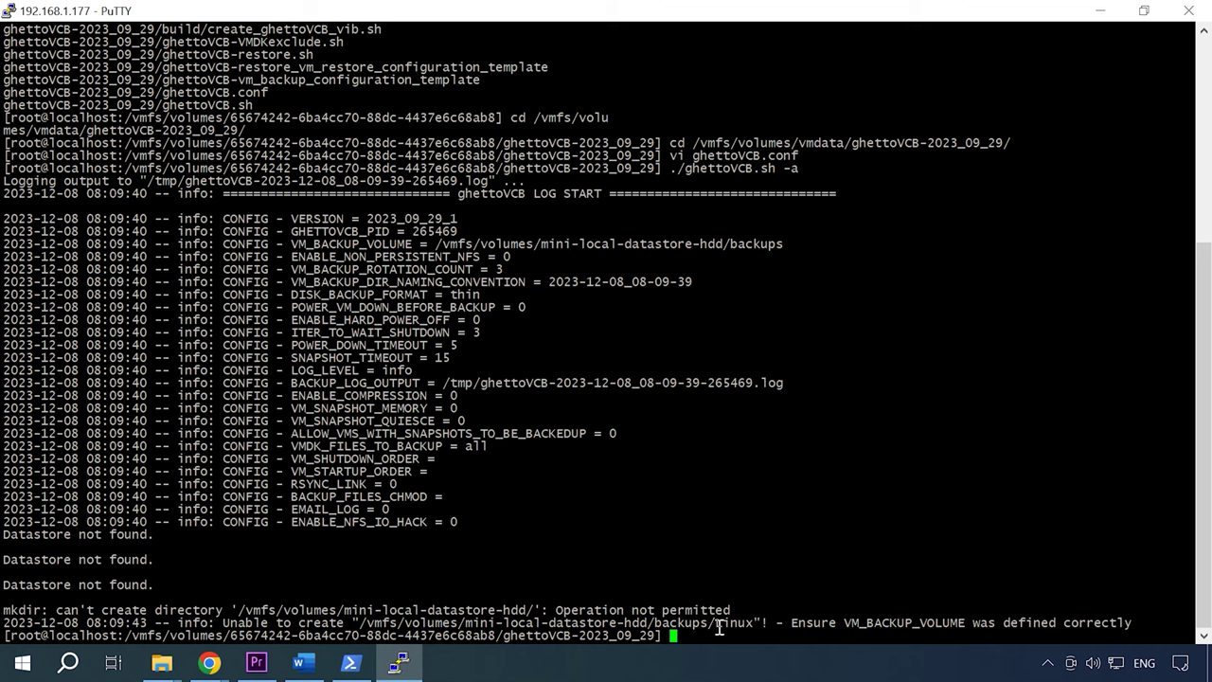
Set VM_BACKUP_VOLUME to /vmfs/volumes/vmdata/backup in the ghettoVCB.sh script using vi, and save the file.
{"action": "type", "text": "vi ghettoVCB.sh"}
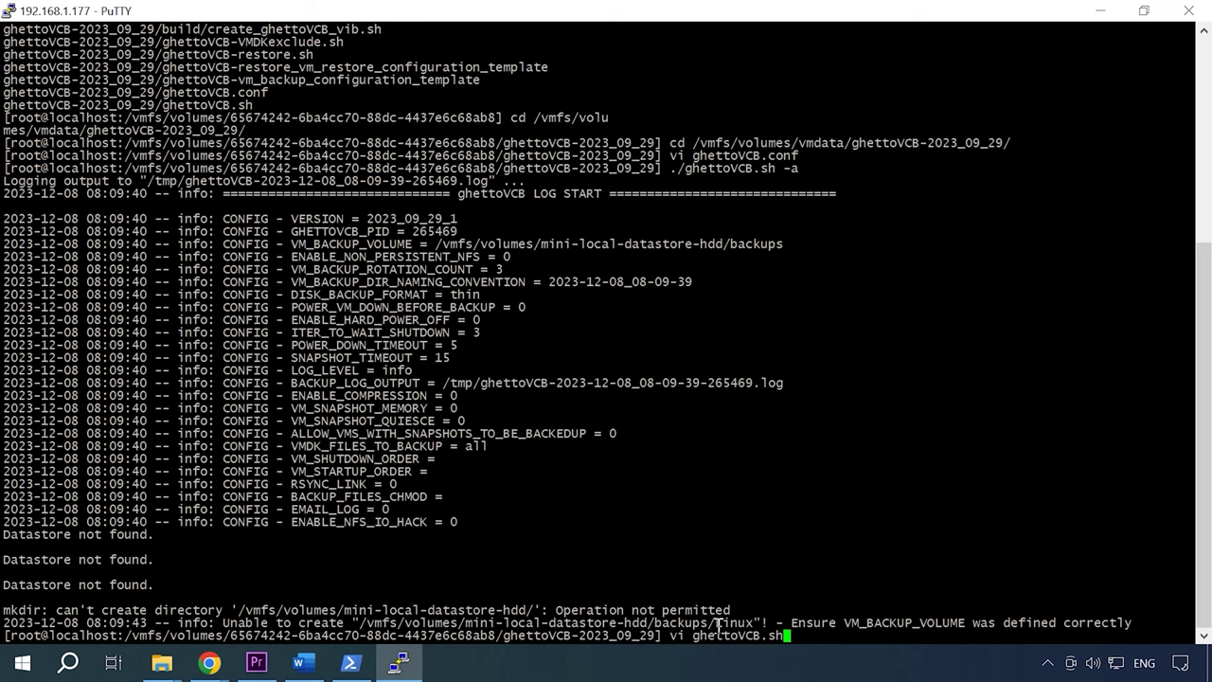
{"action": "key", "text": "Return"}
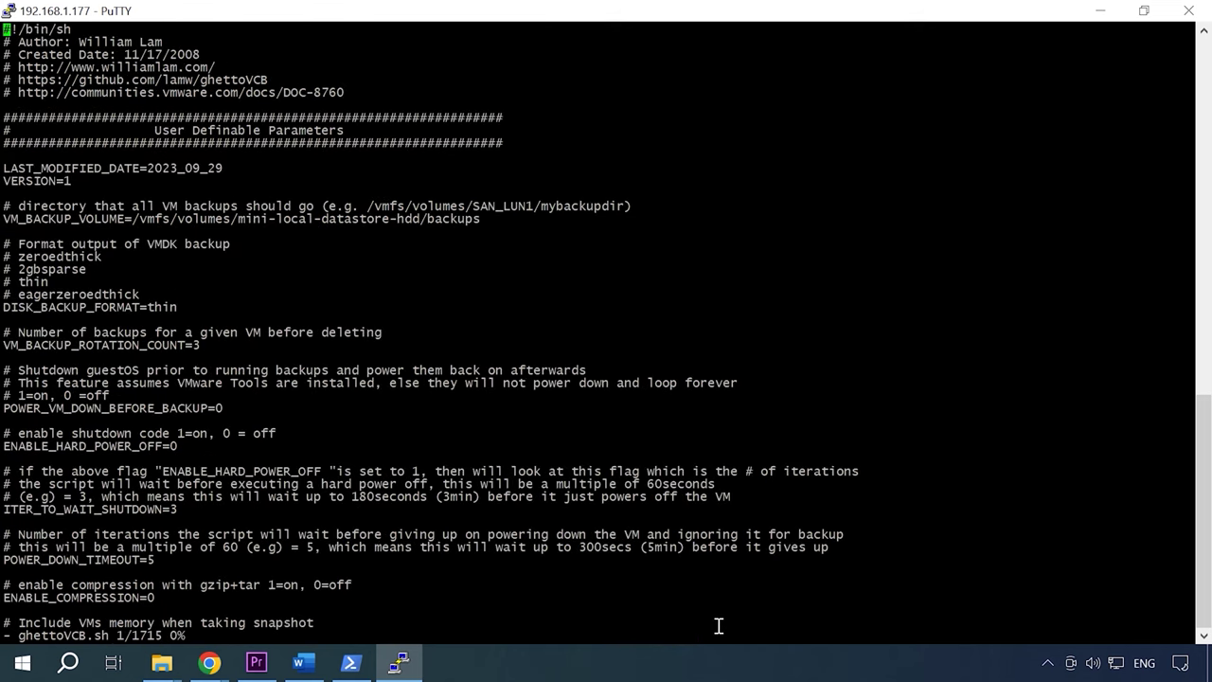
{"action": "key", "text": "Down"}
{"action": "key", "text": "Down"}
{"action": "key", "text": "Down"}
{"action": "key", "text": "Down"}
{"action": "key", "text": "Down"}
{"action": "key", "text": "Down"}
{"action": "key", "text": "Down"}
{"action": "key", "text": "Down"}
{"action": "key", "text": "Down"}
{"action": "key", "text": "Down"}
{"action": "key", "text": "Down"}
{"action": "key", "text": "Down"}
{"action": "key", "text": "Down"}
{"action": "key", "text": "Down"}
{"action": "key", "text": "Down"}
{"action": "key", "text": "Down"}
{"action": "key", "text": "Up"}
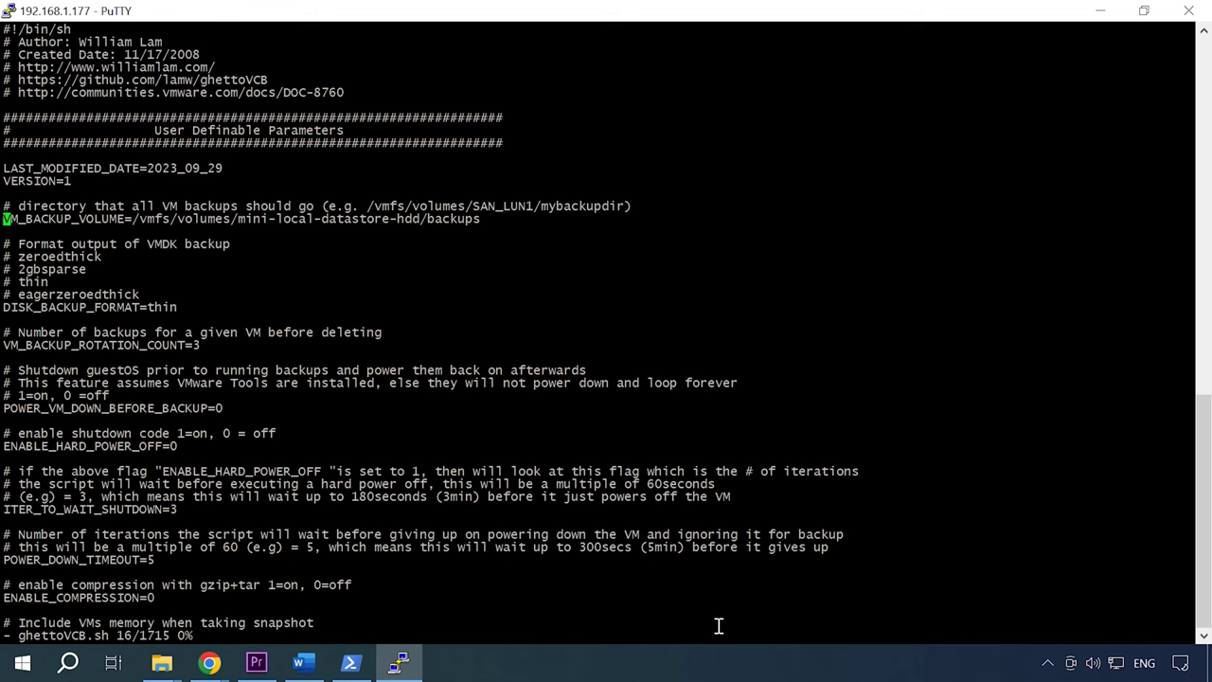
{"action": "key", "text": "c"}
{"action": "key", "text": "c"}
{"action": "right_click", "coordinate": [35, 219]}
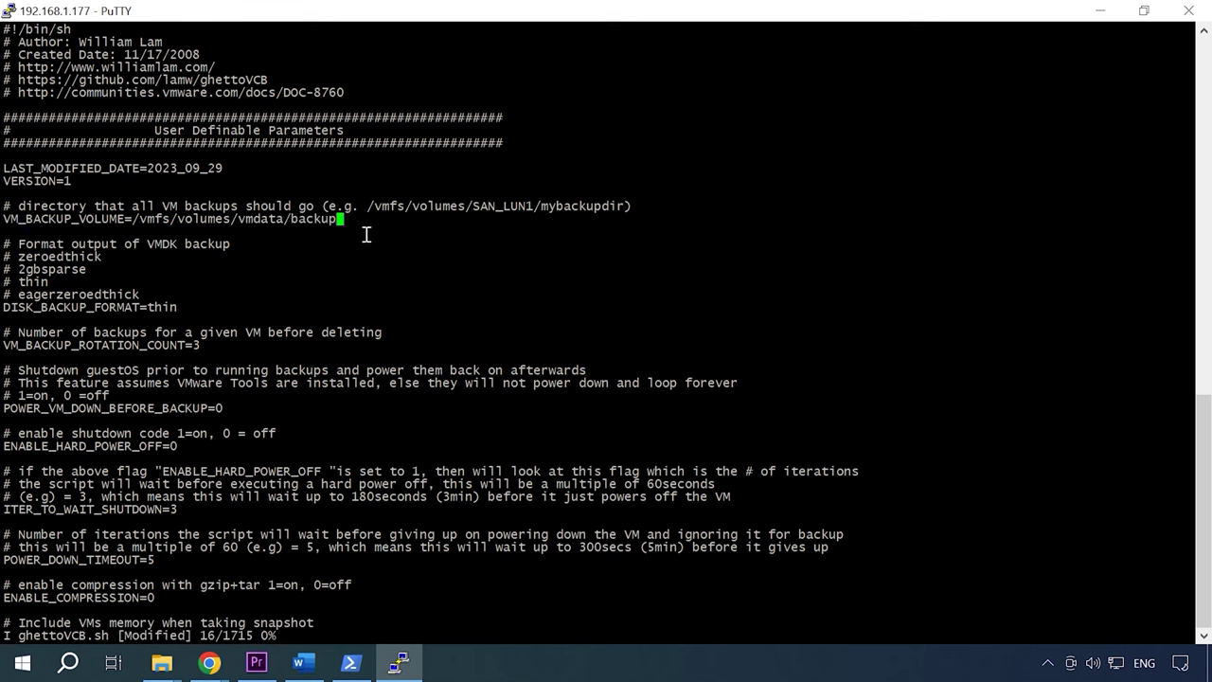
{"action": "key", "text": "Escape"}
{"action": "type", "text": ":"}
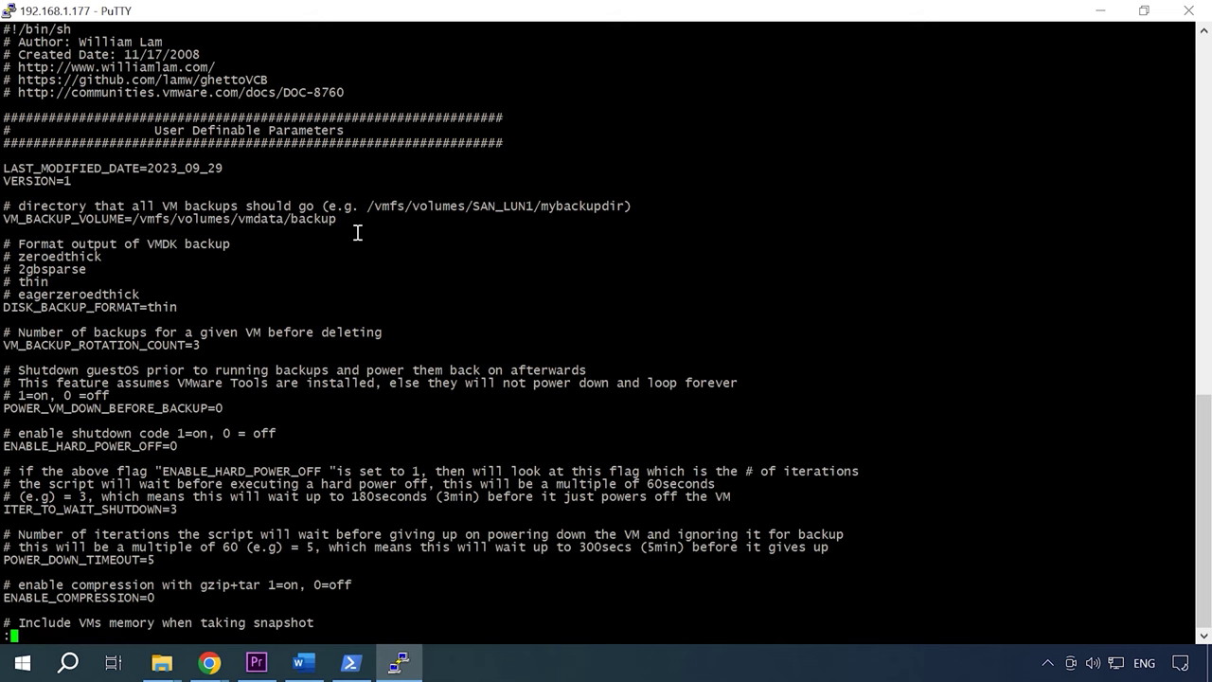
{"action": "type", "text": "wq"}
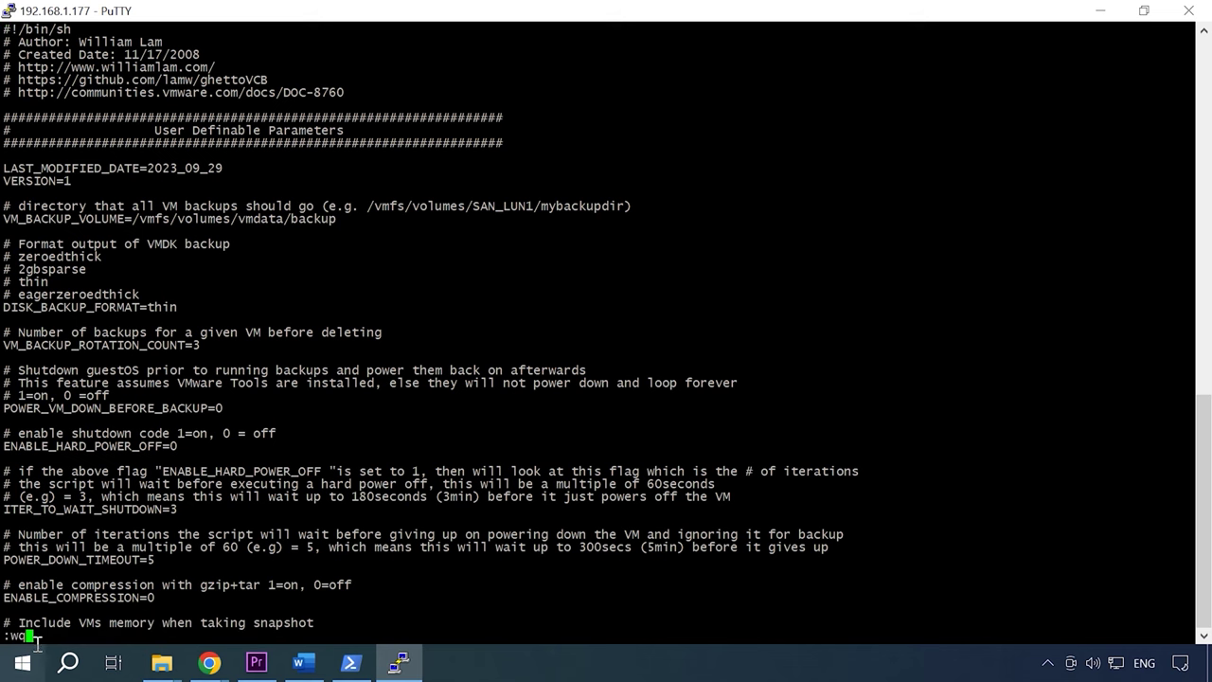
{"action": "key", "text": "Return"}
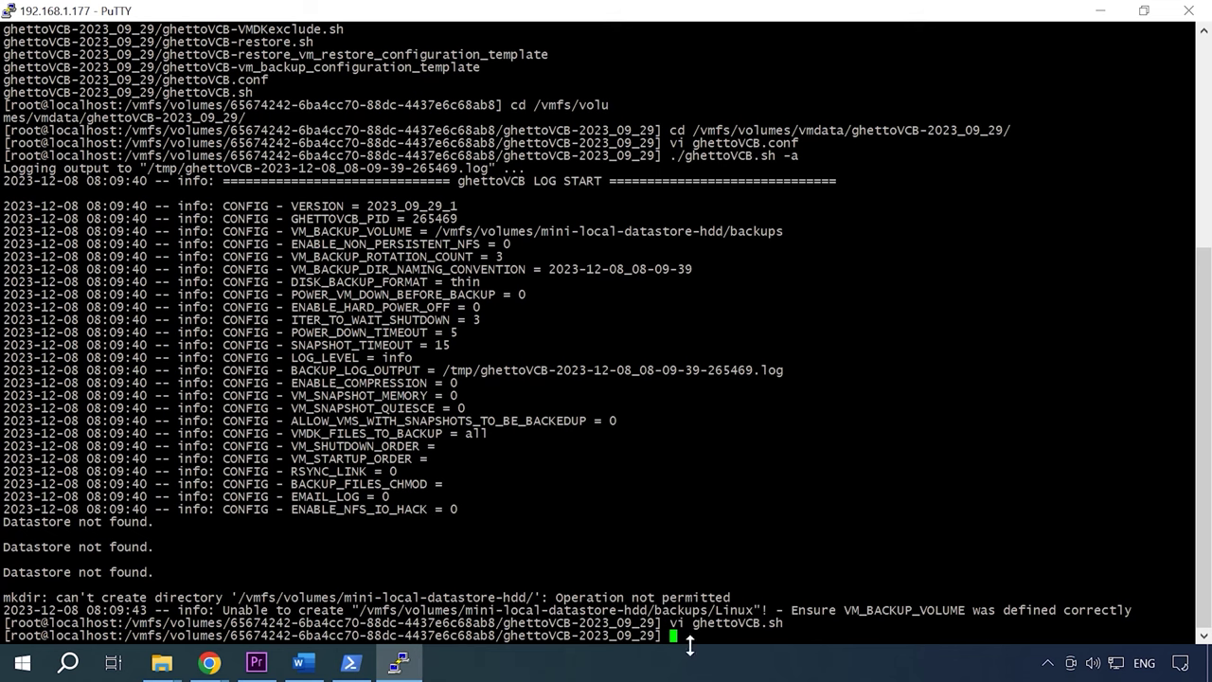
Rerun ./ghettoVCB.sh -a to back up all virtual machines to the corrected backup volume.
{"action": "key", "text": "Up"}
{"action": "key", "text": "Up"}
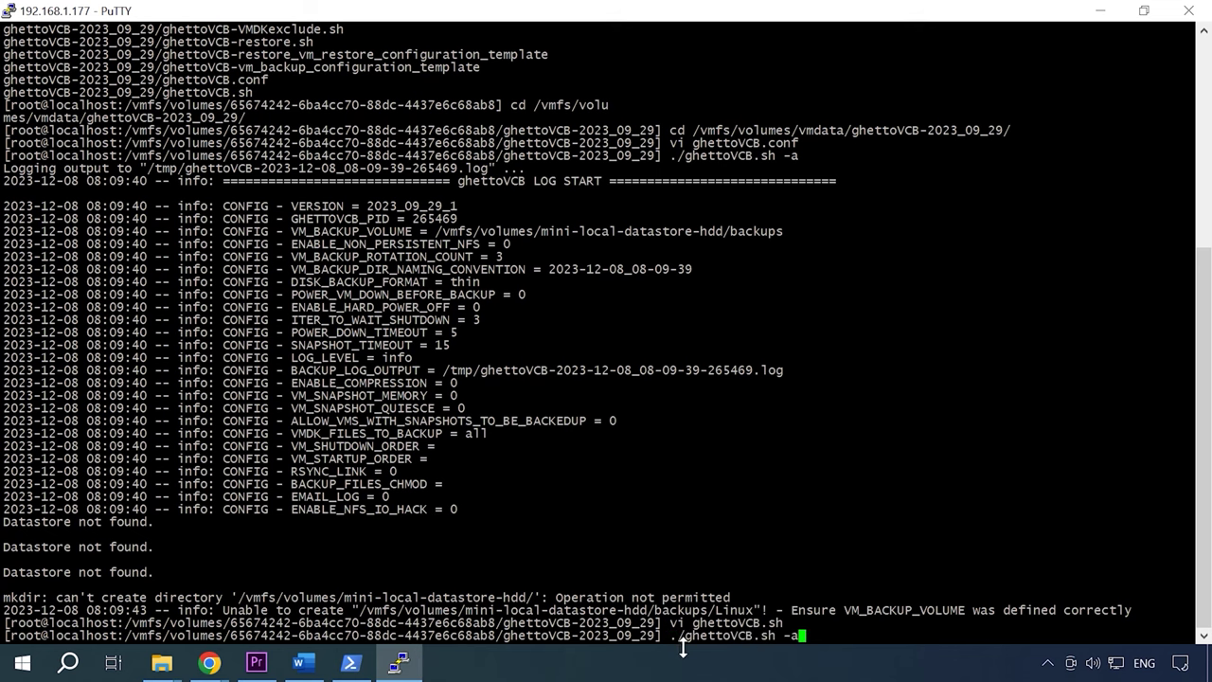
{"action": "key", "text": "Return"}
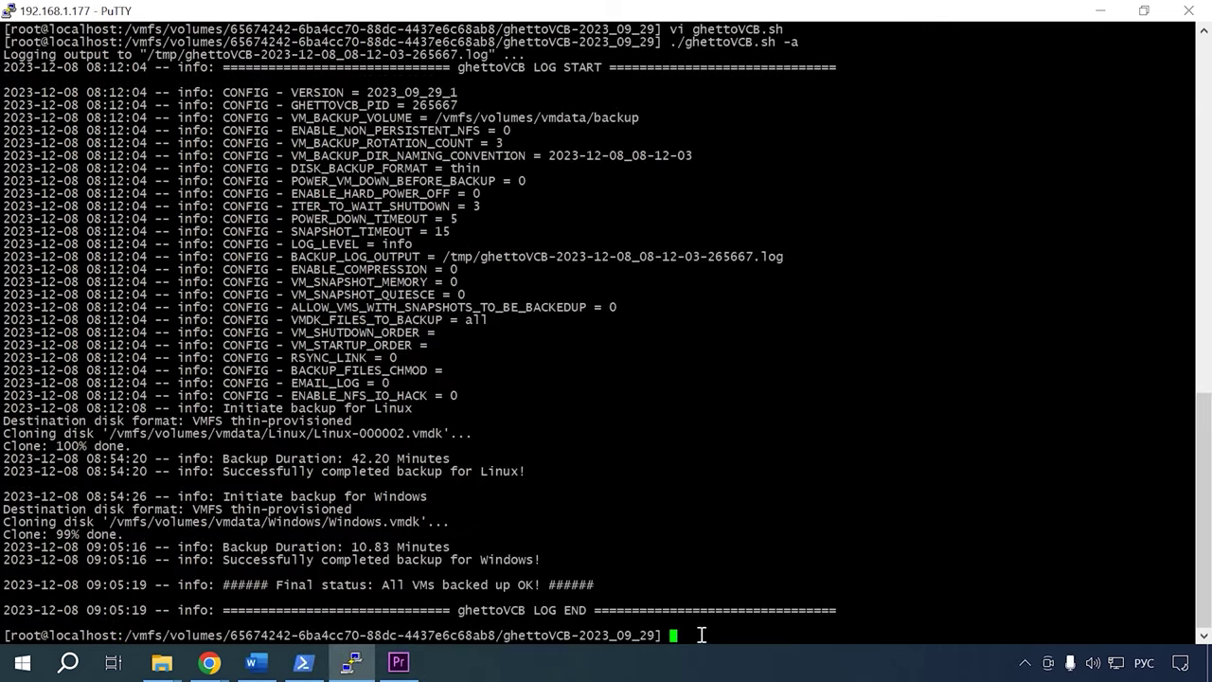
Create a file named vm_backup in vi that lists Linux and Windows on separate lines, and save it.
{"action": "type", "text": "vi vm_backup"}
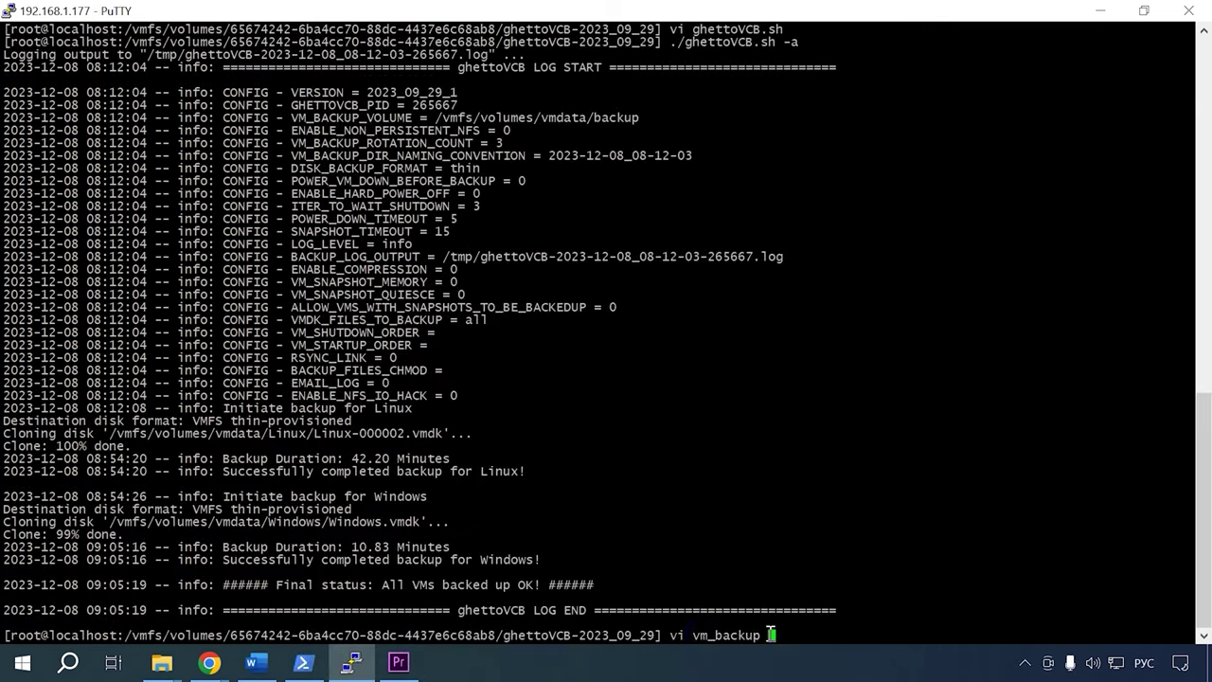
{"action": "key", "text": "Return"}
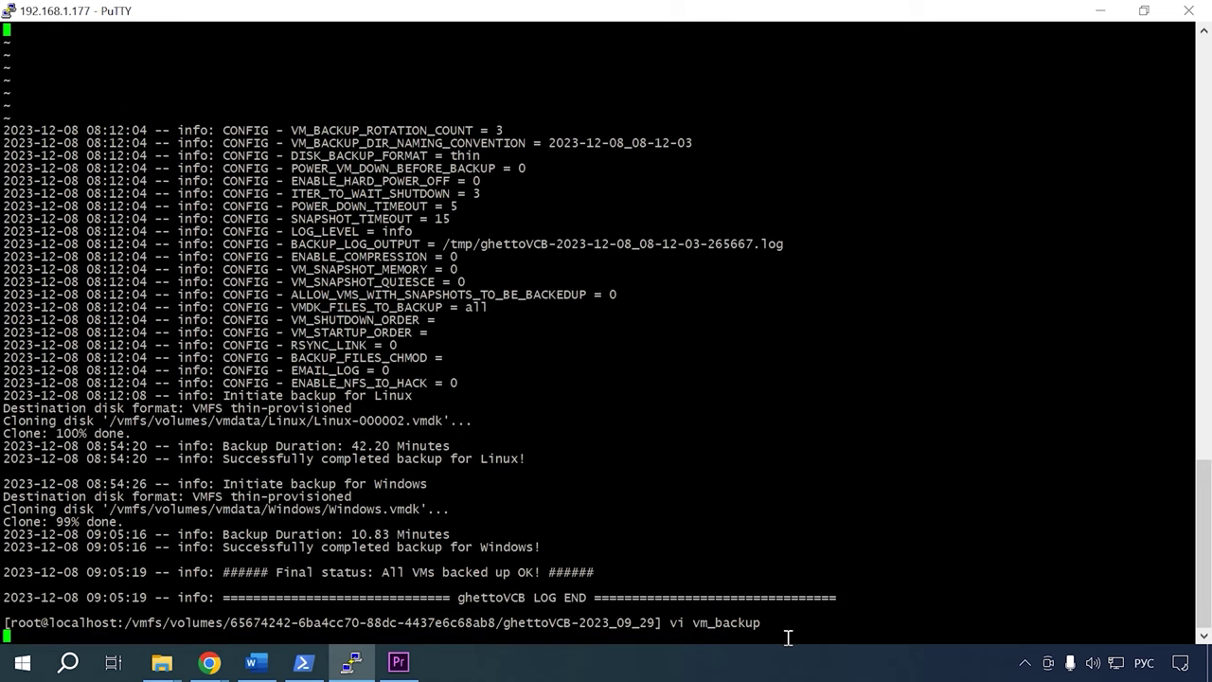
{"action": "key", "text": "alt+shift"}
{"action": "type", "text": "ii"}
{"action": "key", "text": "BackSpace"}
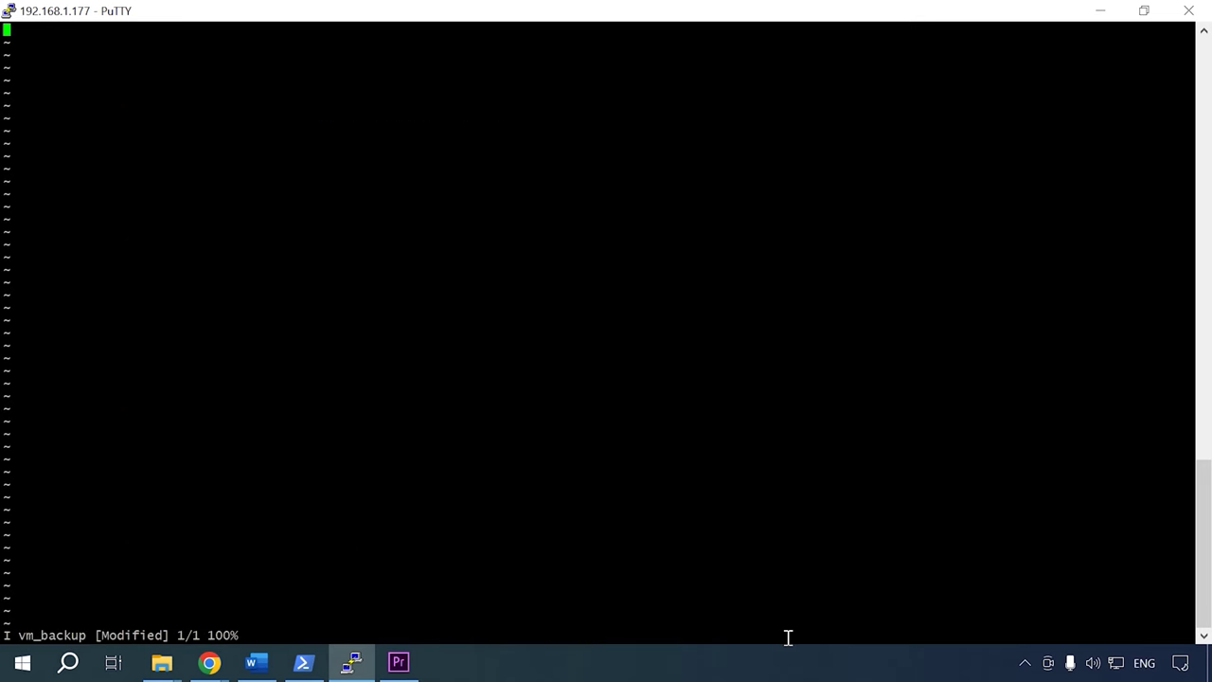
{"action": "type", "text": "Linux"}
{"action": "key", "text": "Return"}
{"action": "type", "text": "Windows"}
{"action": "key", "text": "Escape"}
{"action": "type", "text": ":"}
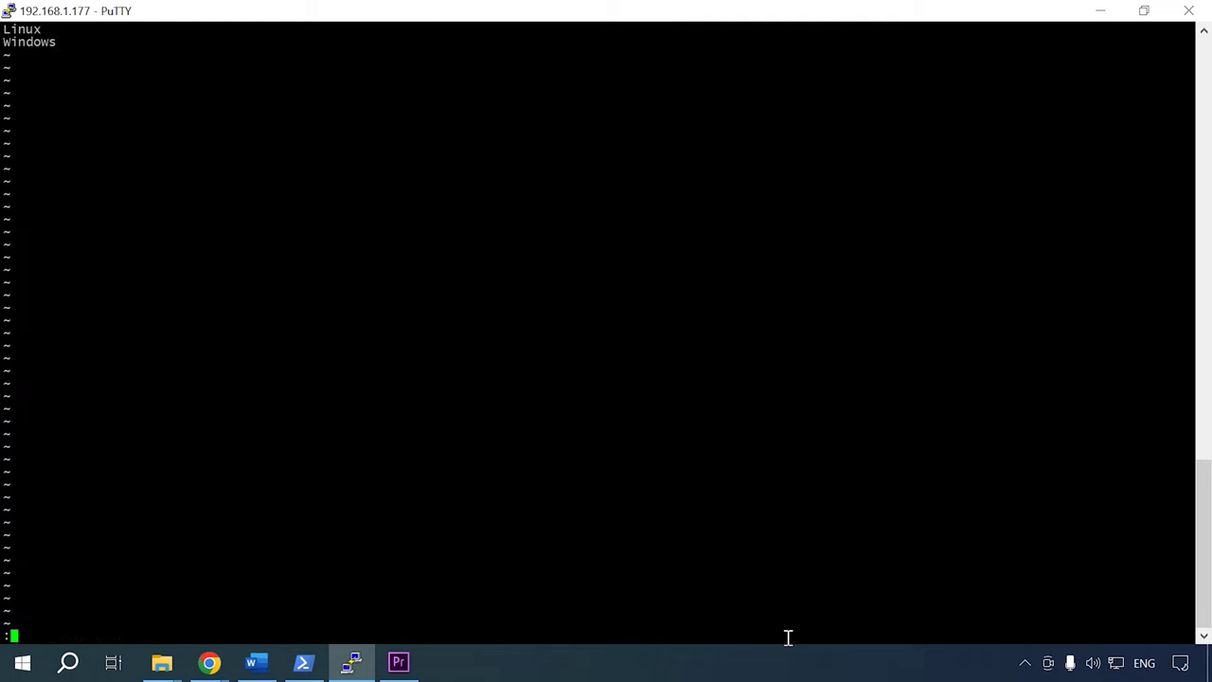
{"action": "type", "text": "wq"}
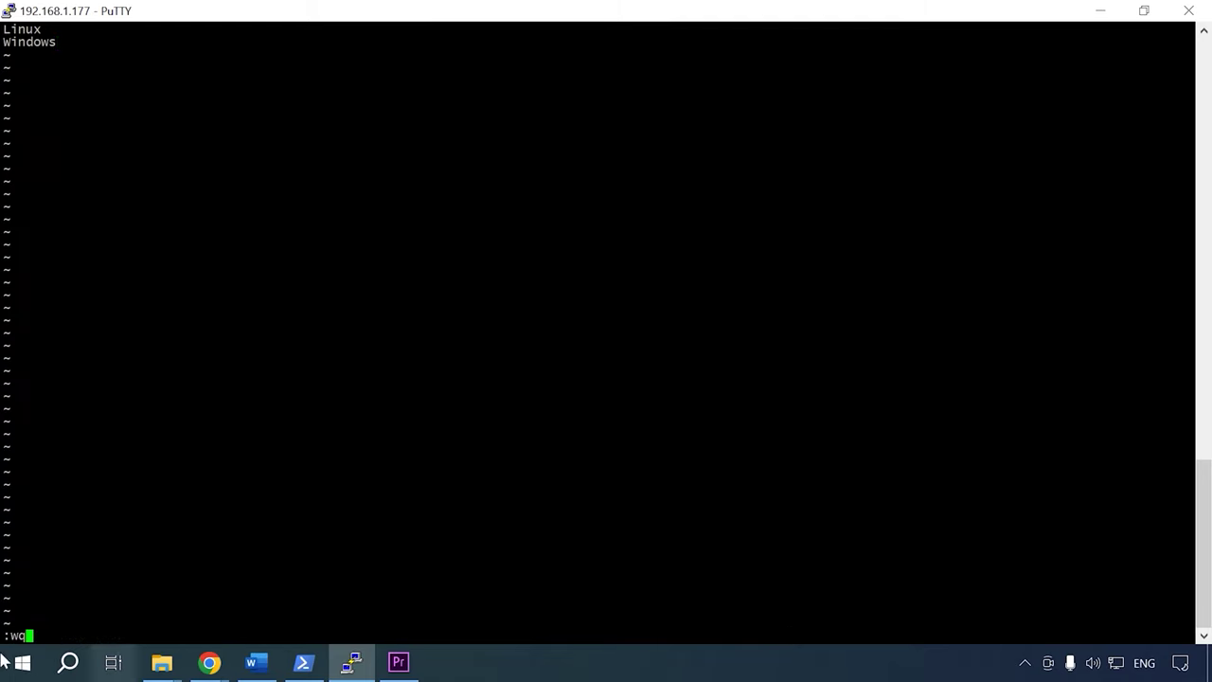
{"action": "key", "text": "Return"}
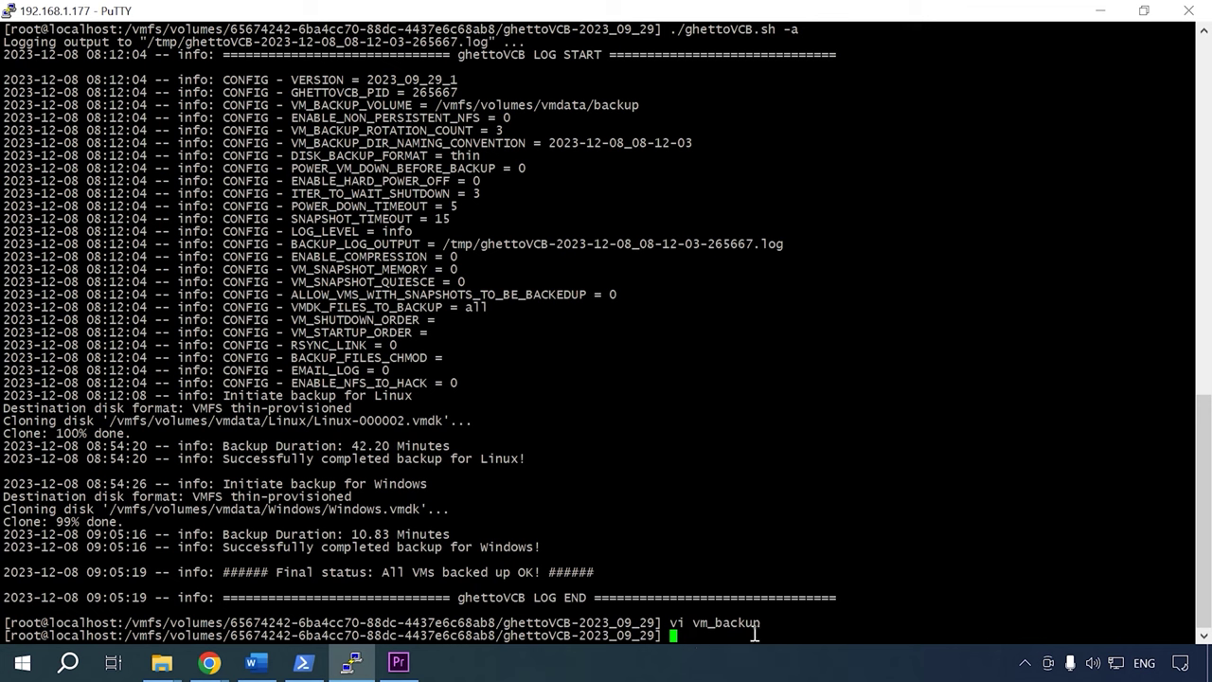
Enter ./ghettoVCB.sh -f vm_backup at the prompt without running it, and strip off the -f option and file name.
{"action": "right_click", "coordinate": [719, 634]}
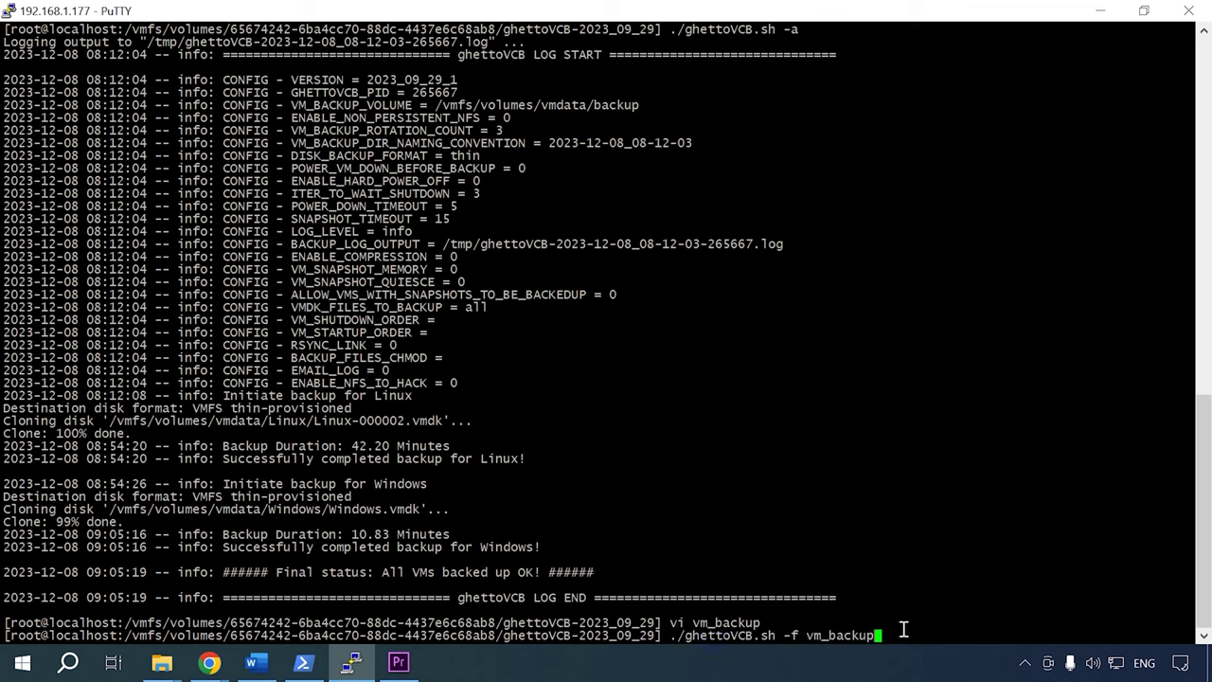
{"action": "key", "text": "BackSpace"}
{"action": "key", "text": "BackSpace"}
{"action": "key", "text": "BackSpace"}
{"action": "key", "text": "BackSpace"}
{"action": "key", "text": "BackSpace"}
{"action": "key", "text": "BackSpace"}
{"action": "key", "text": "BackSpace"}
{"action": "key", "text": "BackSpace"}
{"action": "key", "text": "BackSpace"}
{"action": "key", "text": "BackSpace"}
{"action": "key", "text": "BackSpace"}
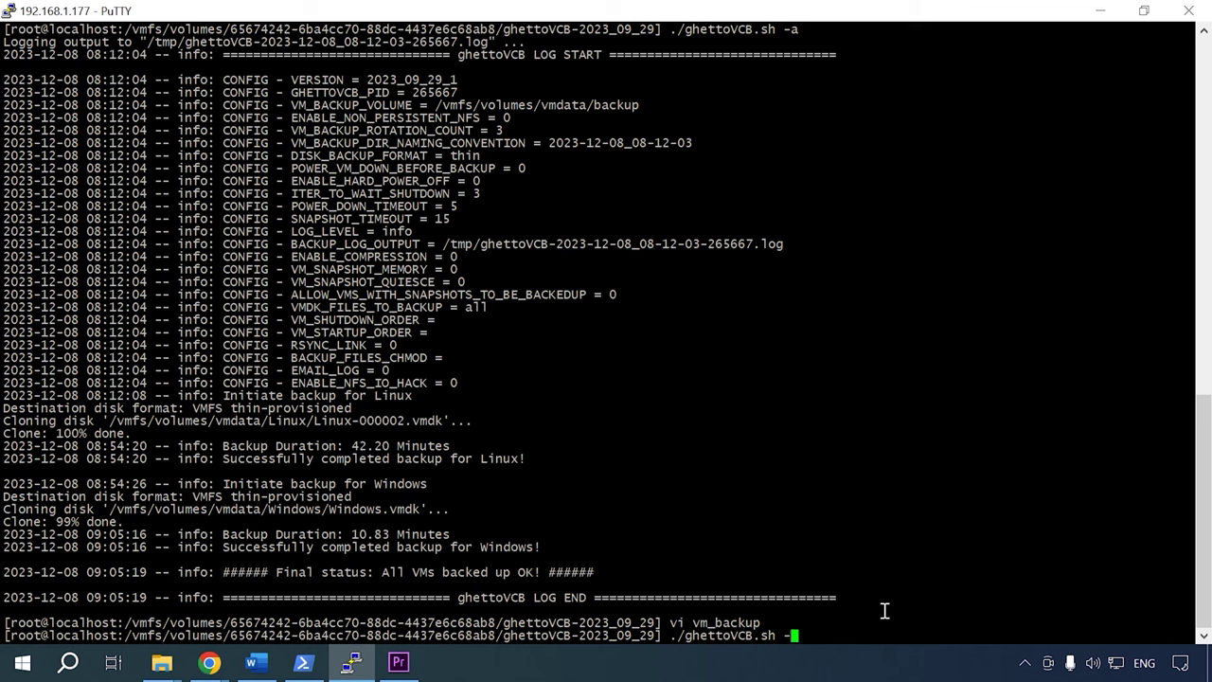
Try the -c, -g and -l options and the command ./ghettoVCB.sh -a -l /vmfs/volume/vmdata/ghettoVCB.log without running them, and clear the line.
{"action": "type", "text": "c"}
{"action": "key", "text": "BackSpace"}
{"action": "type", "text": "g"}
{"action": "key", "text": "BackSpace"}
{"action": "type", "text": "l"}
{"action": "key", "text": "ctrl+u"}
{"action": "right_click", "coordinate": [684, 642]}
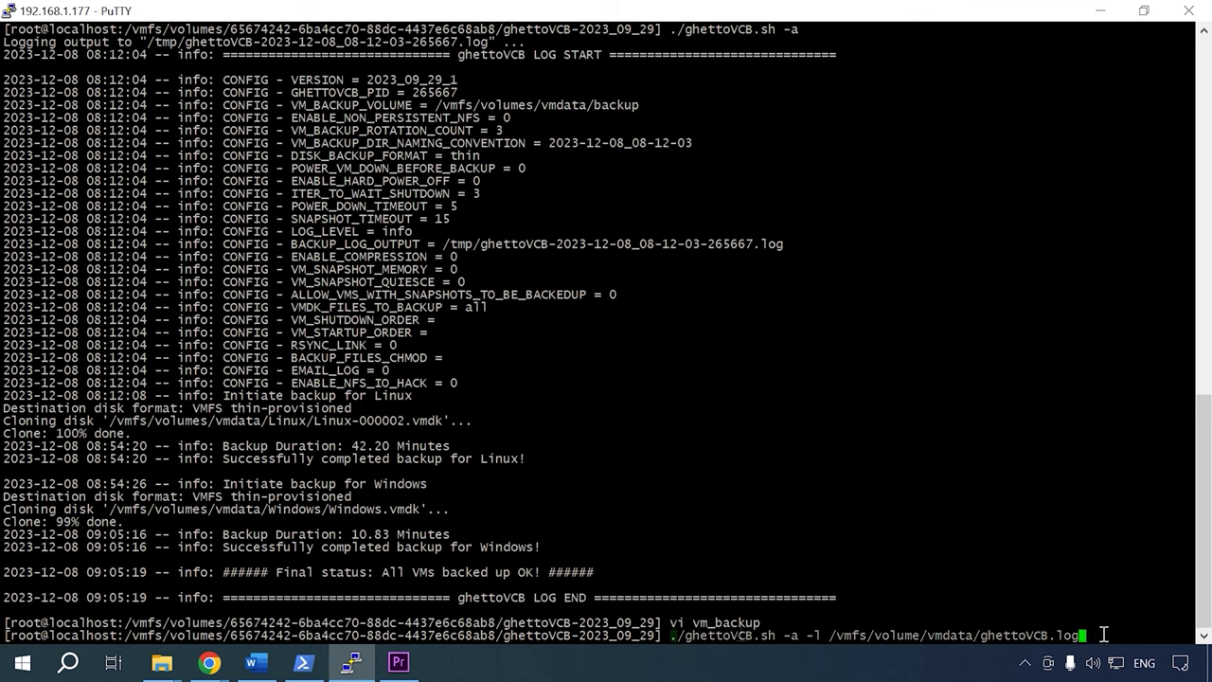
{"action": "key", "text": "ctrl+u"}
Run a test backup of all virtual machines with ./ghettoVCB.sh -a -d dryrun.
{"action": "right_click", "coordinate": [644, 641]}
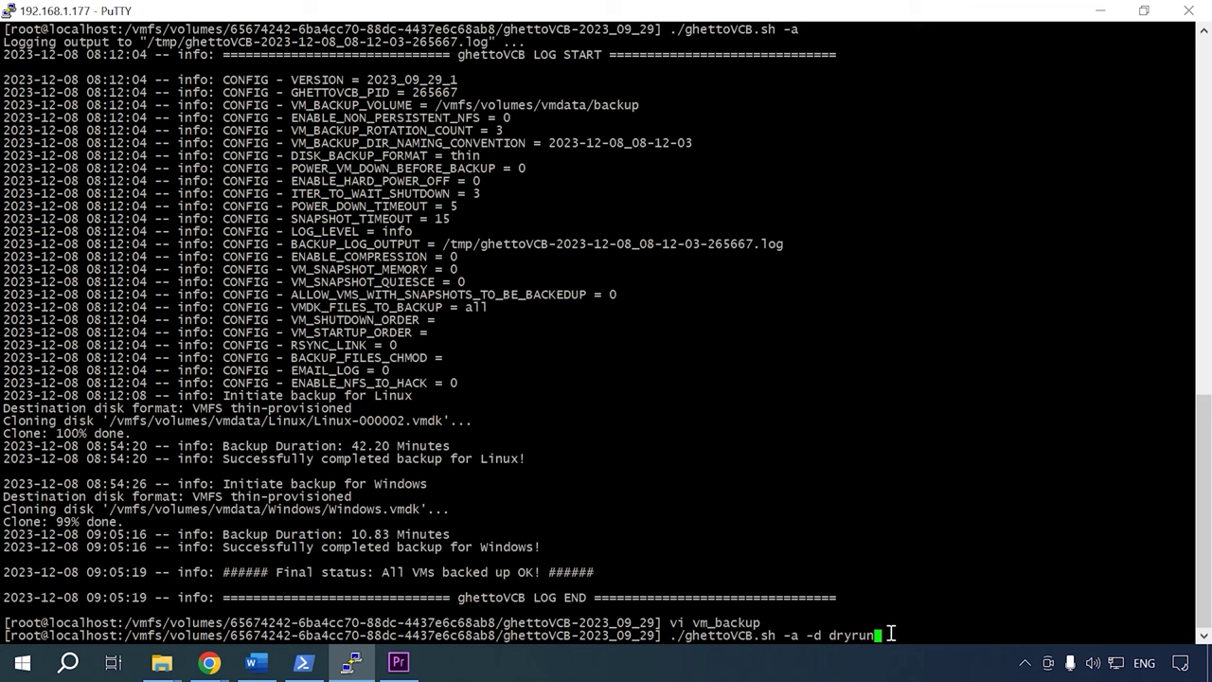
{"action": "key", "text": "Return"}
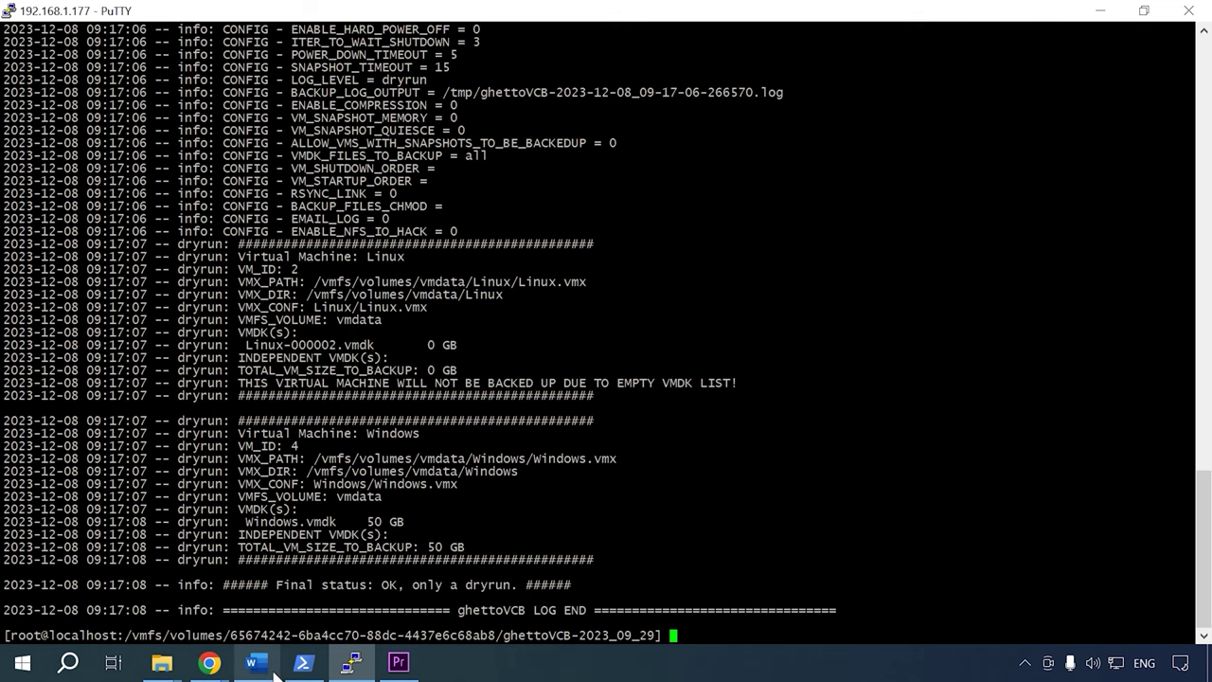
Switch to the ESXi web client in Chrome and examine the newest Linux and Windows backups in the vmdata datastore's backup folder.
{"action": "left_click", "coordinate": [209, 662]}
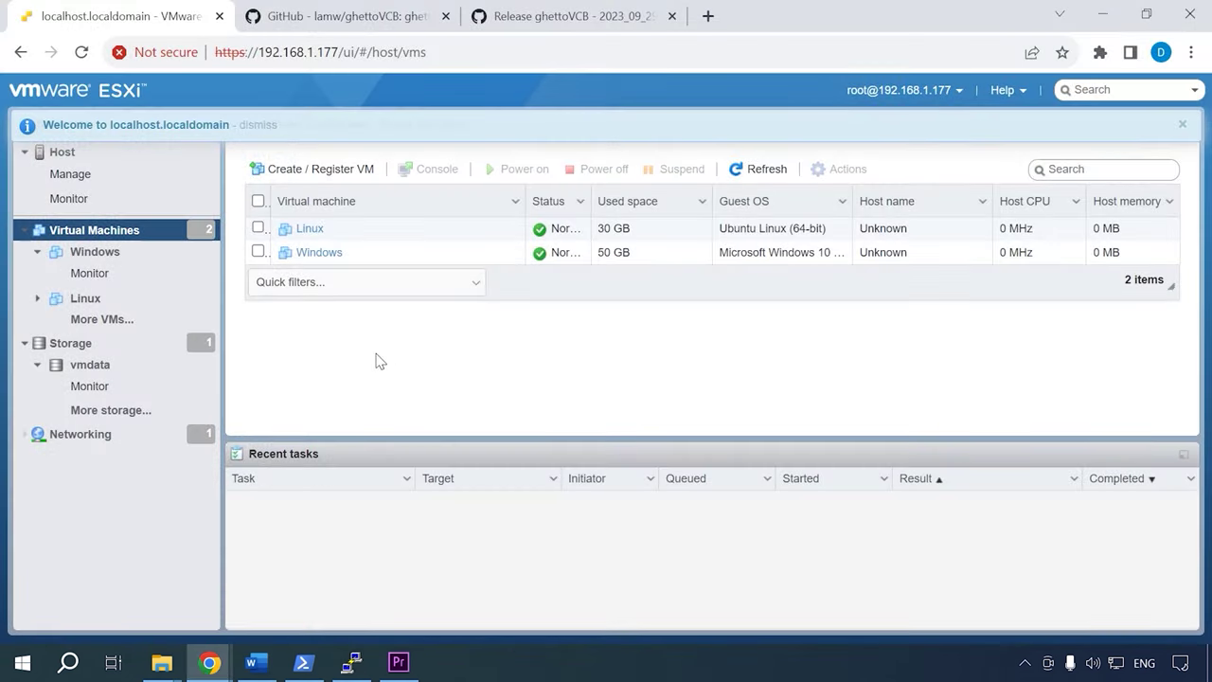
{"action": "left_click", "coordinate": [90, 365]}
{"action": "left_click", "coordinate": [432, 166]}
{"action": "left_click", "coordinate": [381, 227]}
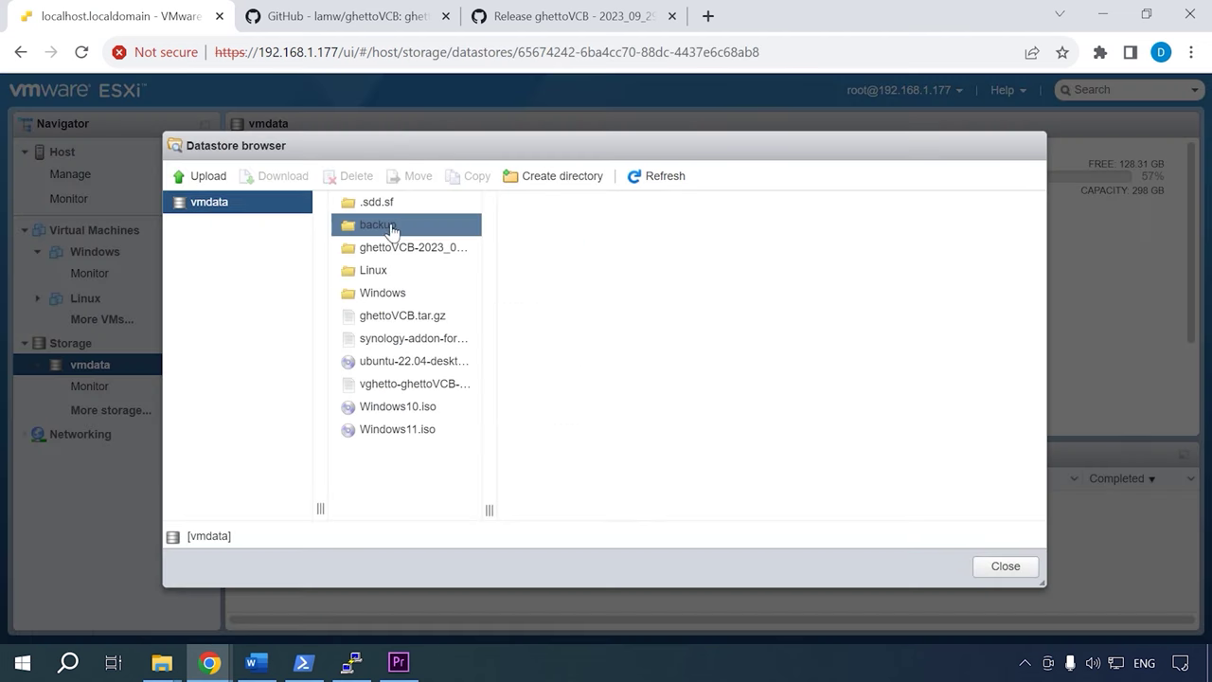
{"action": "left_click", "coordinate": [550, 203]}
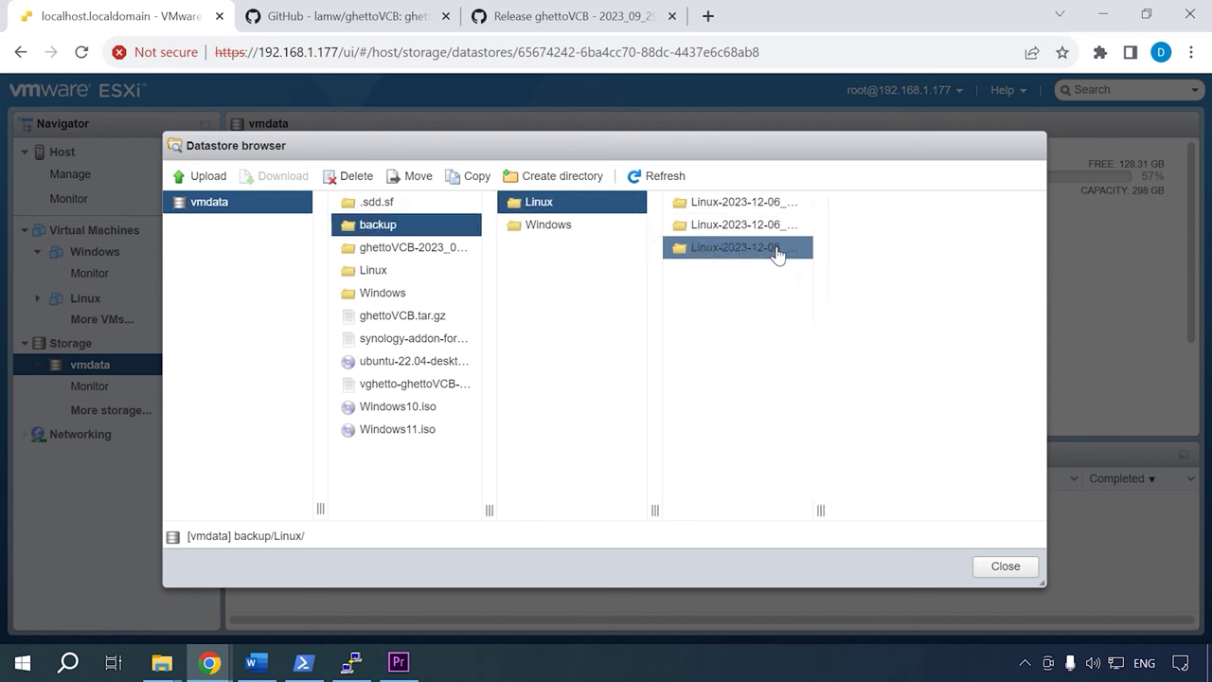
{"action": "left_click", "coordinate": [778, 257]}
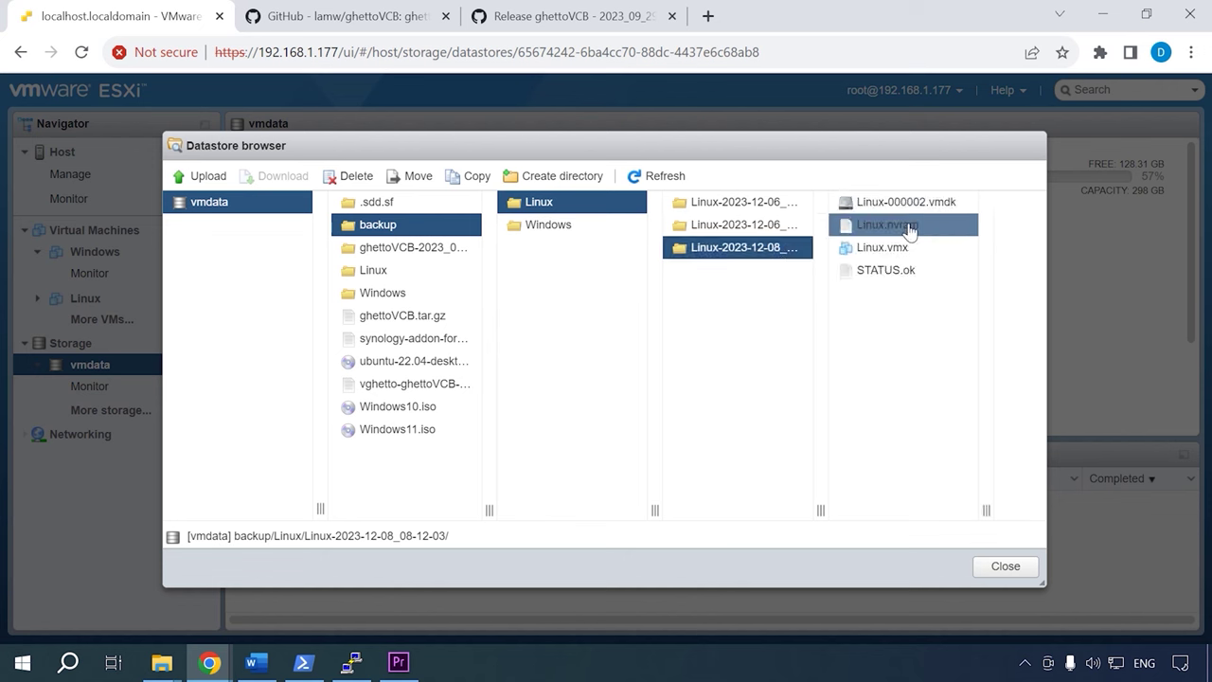
{"action": "left_click", "coordinate": [572, 224]}
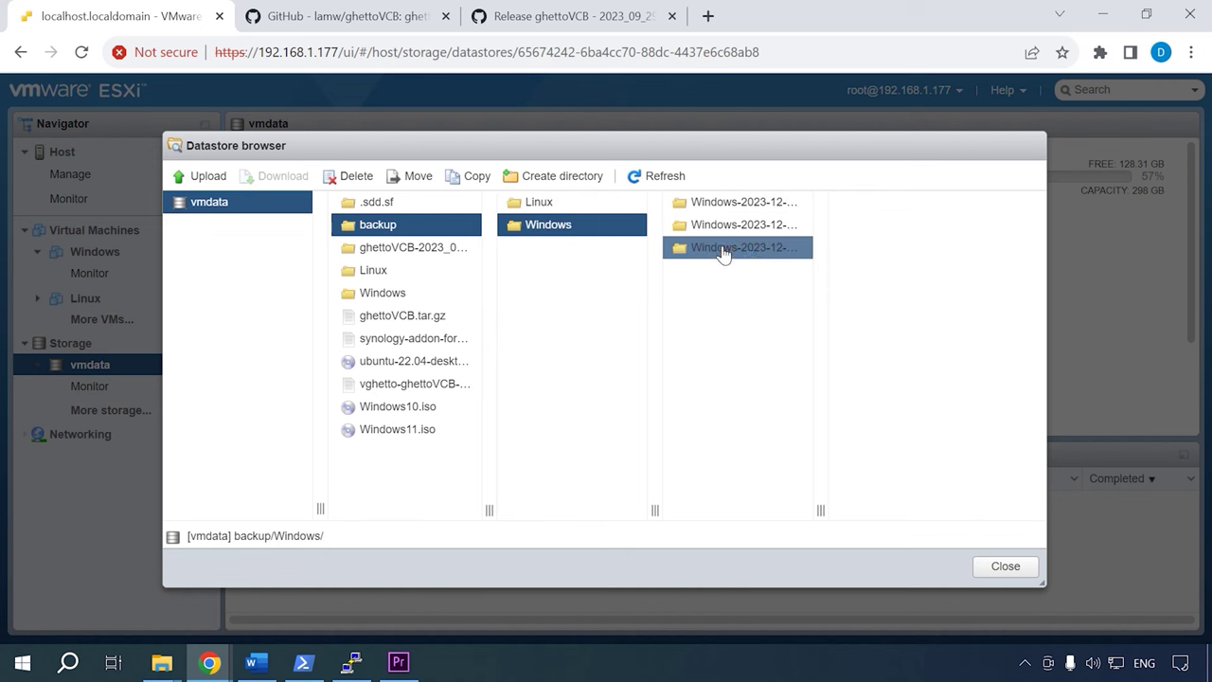
{"action": "left_click", "coordinate": [763, 253]}
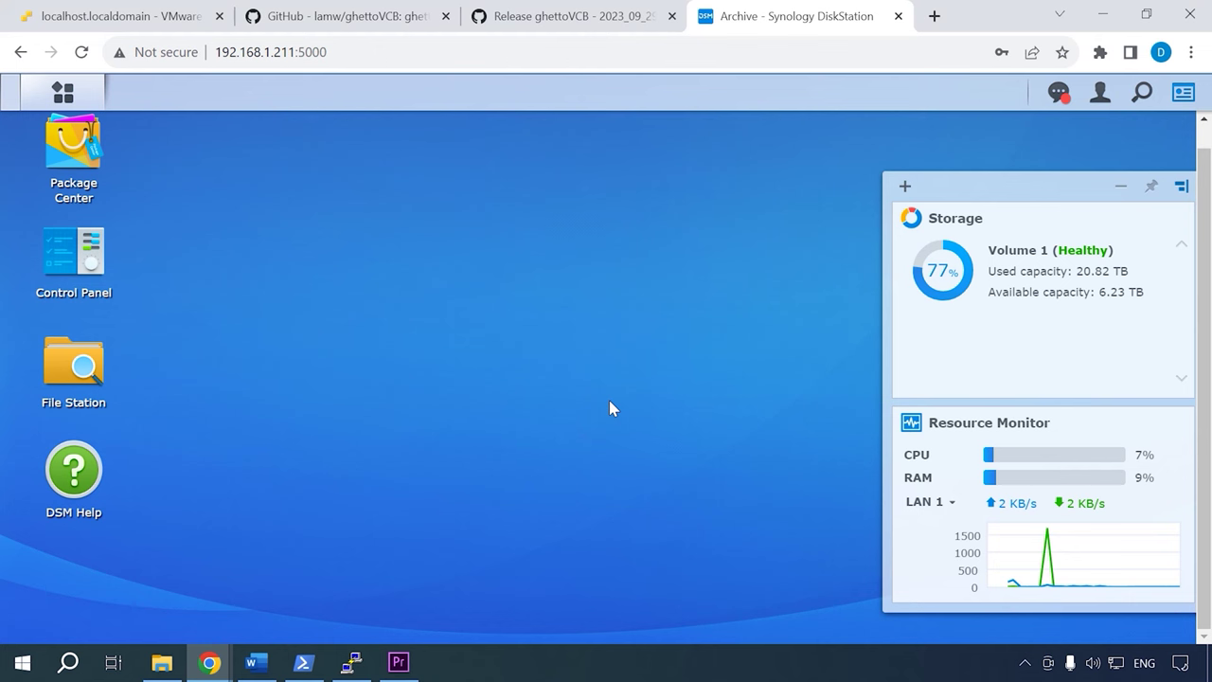
Enable the NFS service in the Synology DiskStation's file services and apply the change.
{"action": "left_click", "coordinate": [71, 298]}
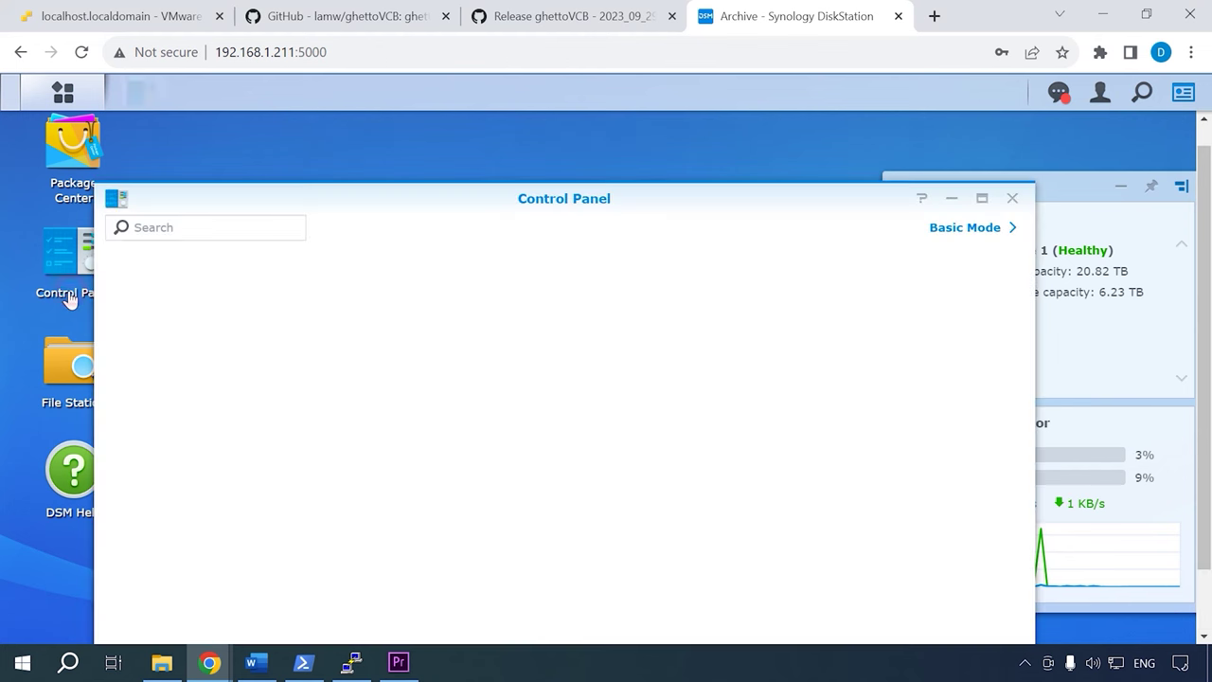
{"action": "left_click", "coordinate": [982, 198]}
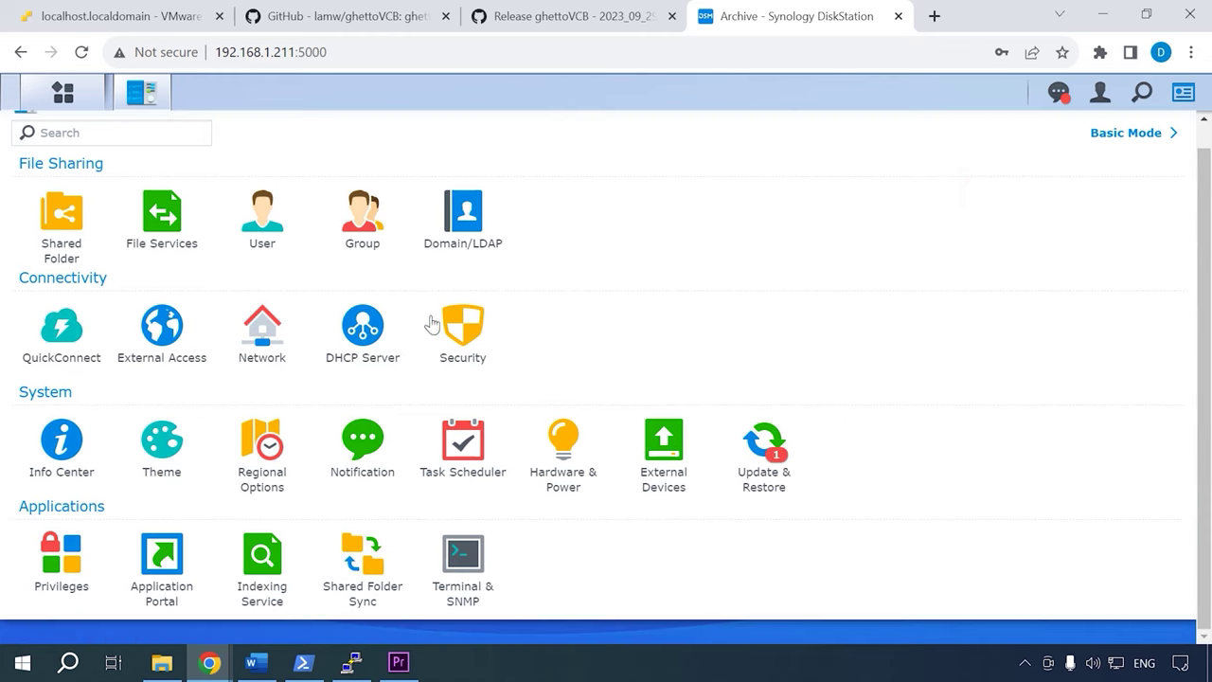
{"action": "left_click", "coordinate": [163, 254]}
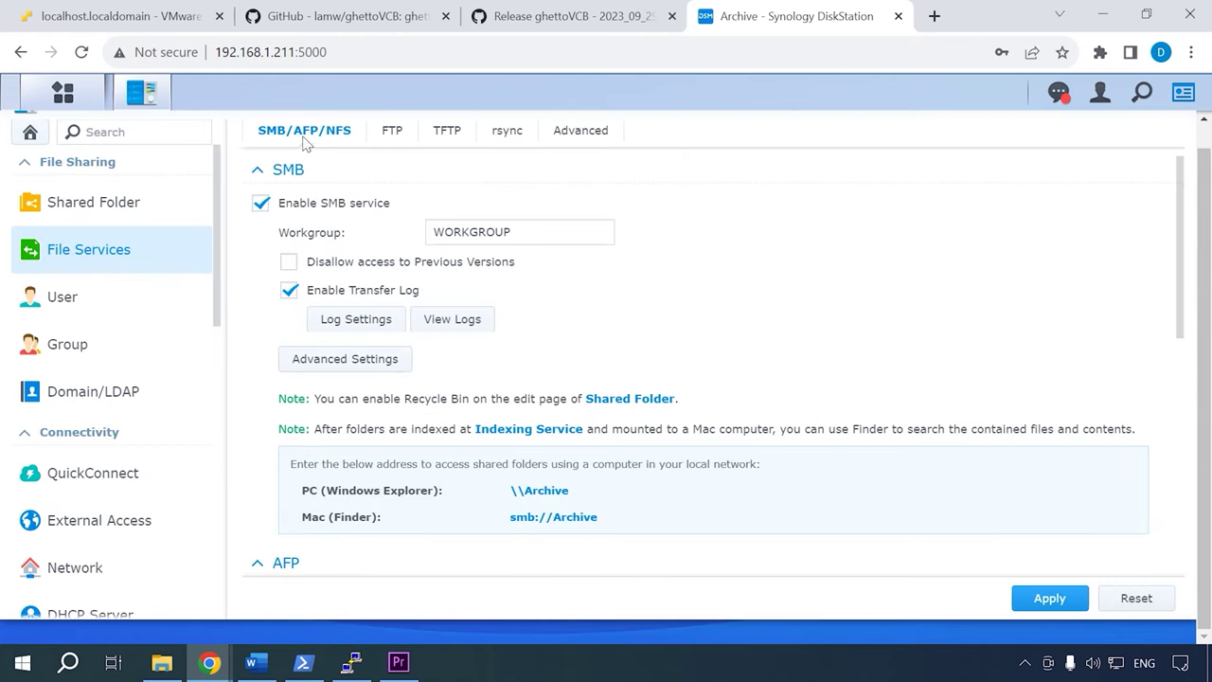
{"action": "scroll", "coordinate": [370, 487], "scroll_direction": "down", "scroll_amount": 6}
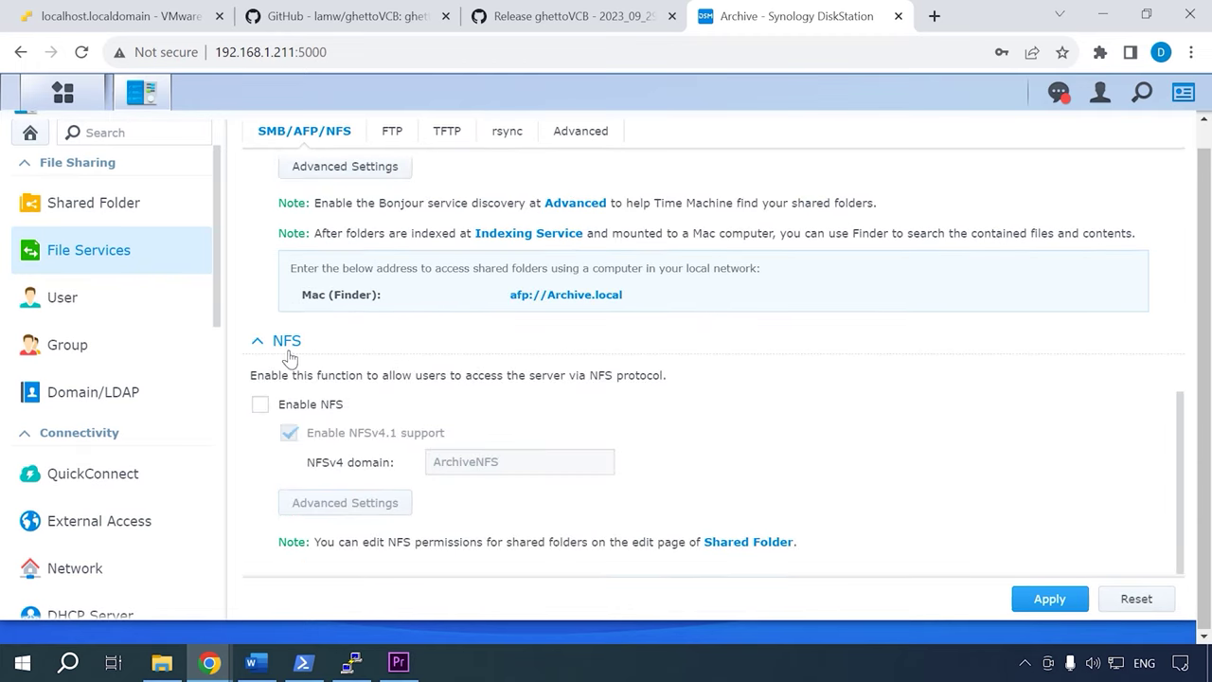
{"action": "left_click", "coordinate": [260, 407]}
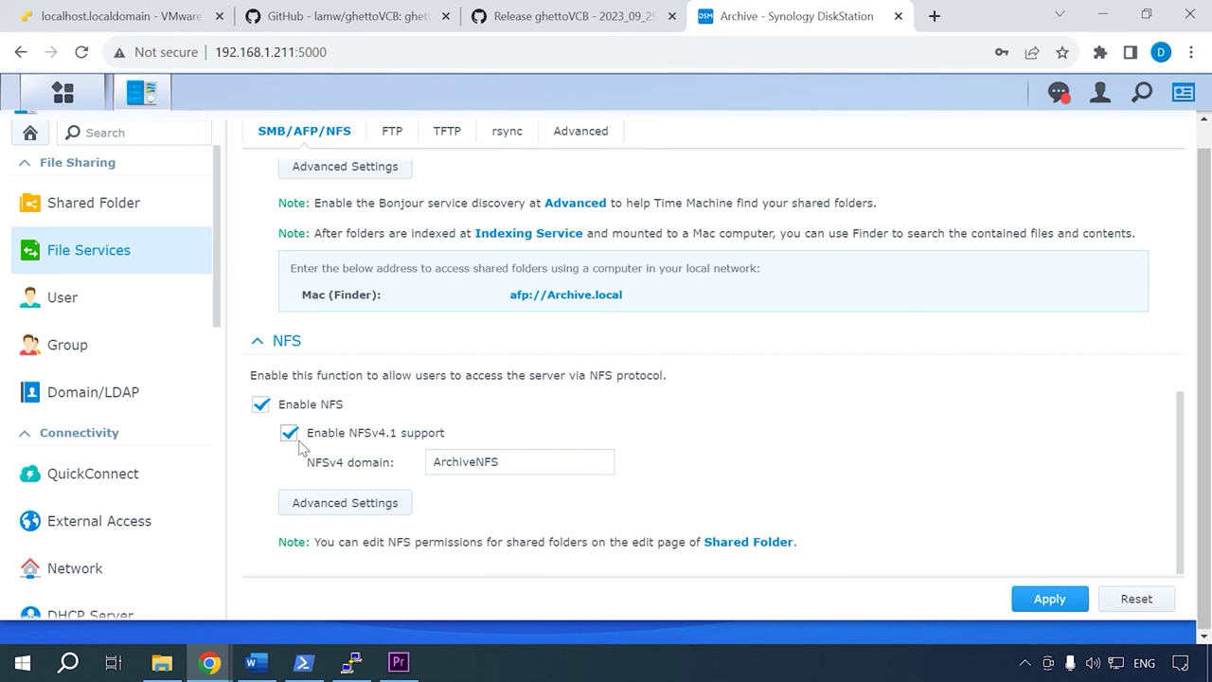
{"action": "left_click", "coordinate": [1058, 602]}
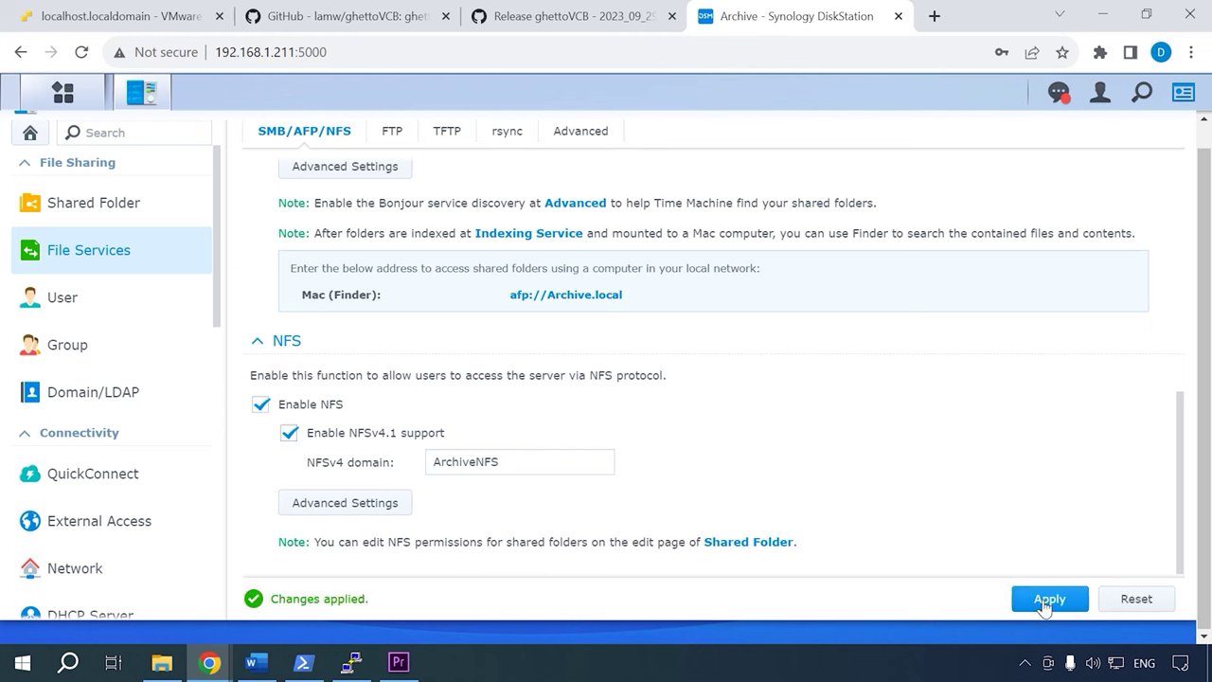
Start a new shared folder on the DiskStation with the name vmdataNFS and the description NFS.
{"action": "left_click", "coordinate": [758, 543]}
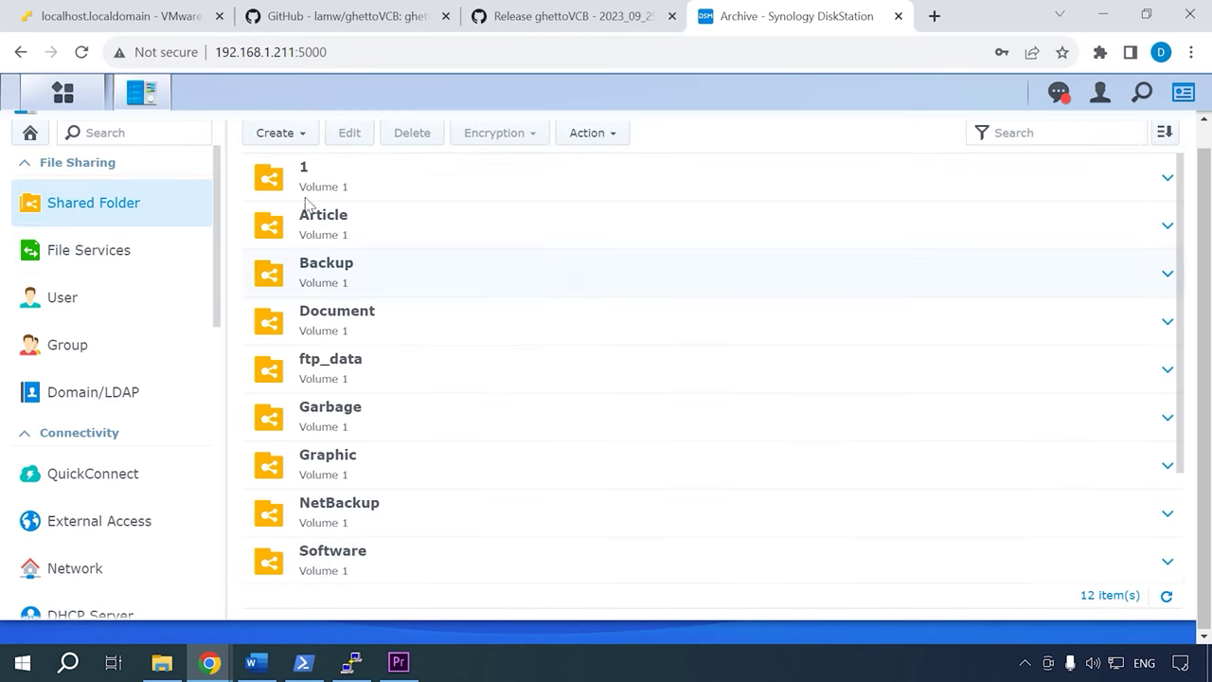
{"action": "left_click", "coordinate": [277, 139]}
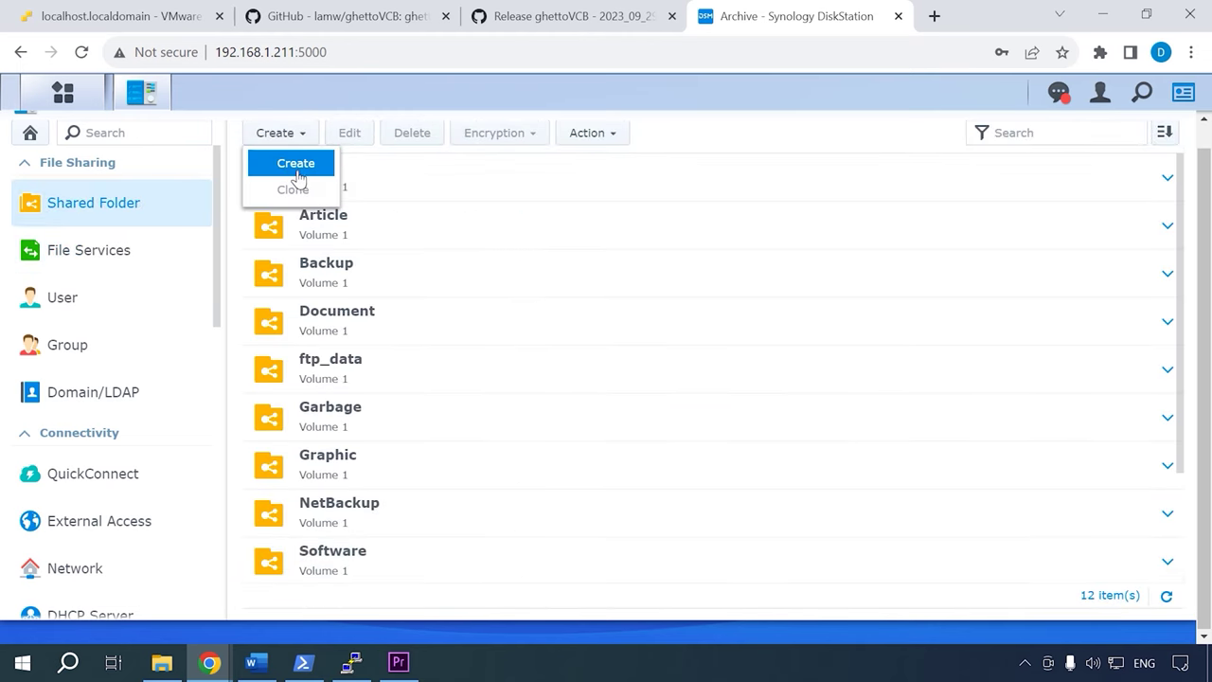
{"action": "left_click", "coordinate": [290, 177]}
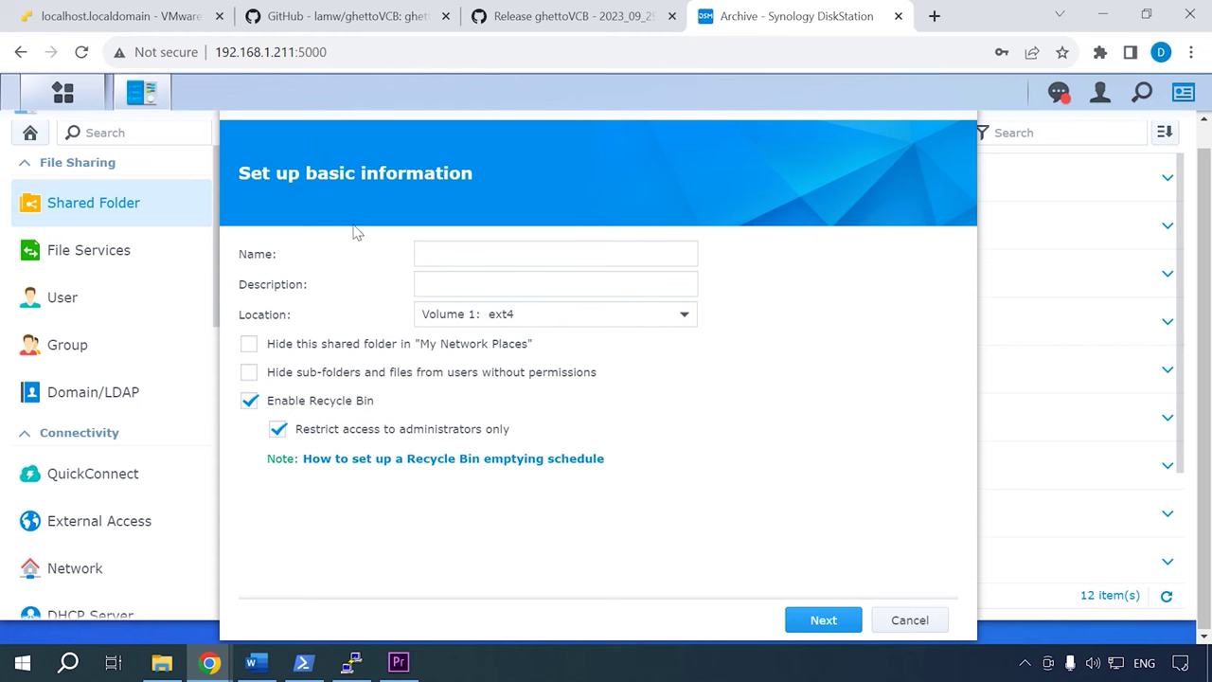
{"action": "left_click", "coordinate": [449, 255]}
{"action": "type", "text": "vmdataNFS"}
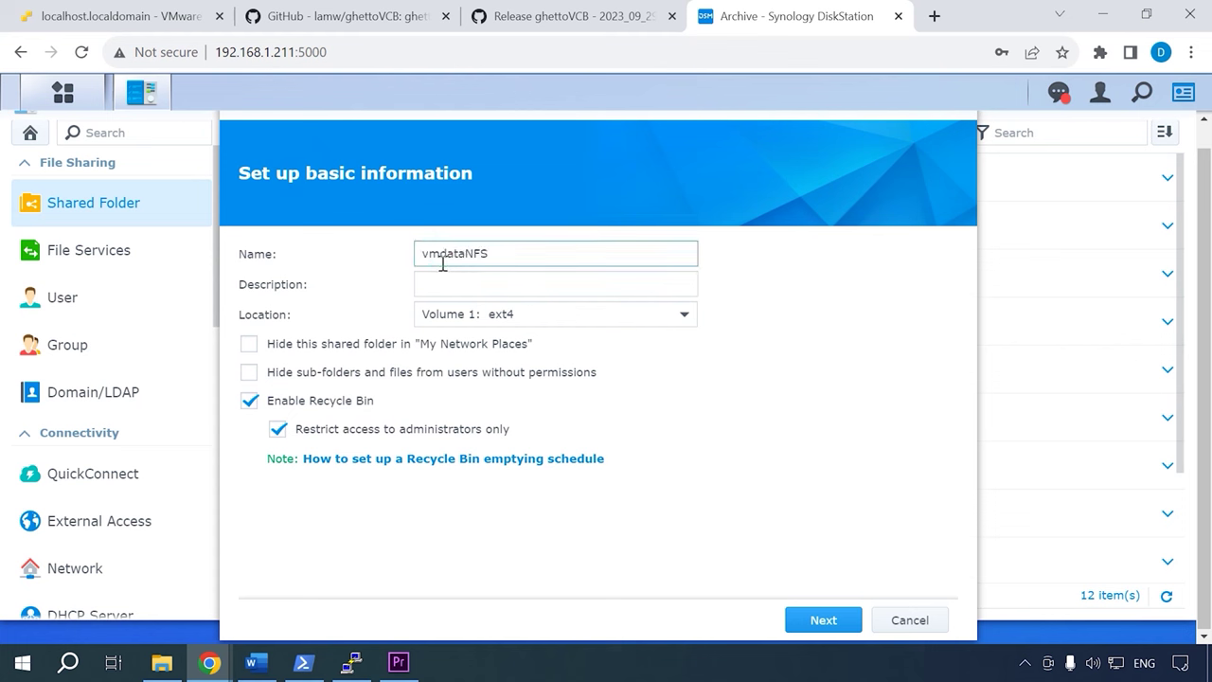
{"action": "left_click", "coordinate": [465, 282]}
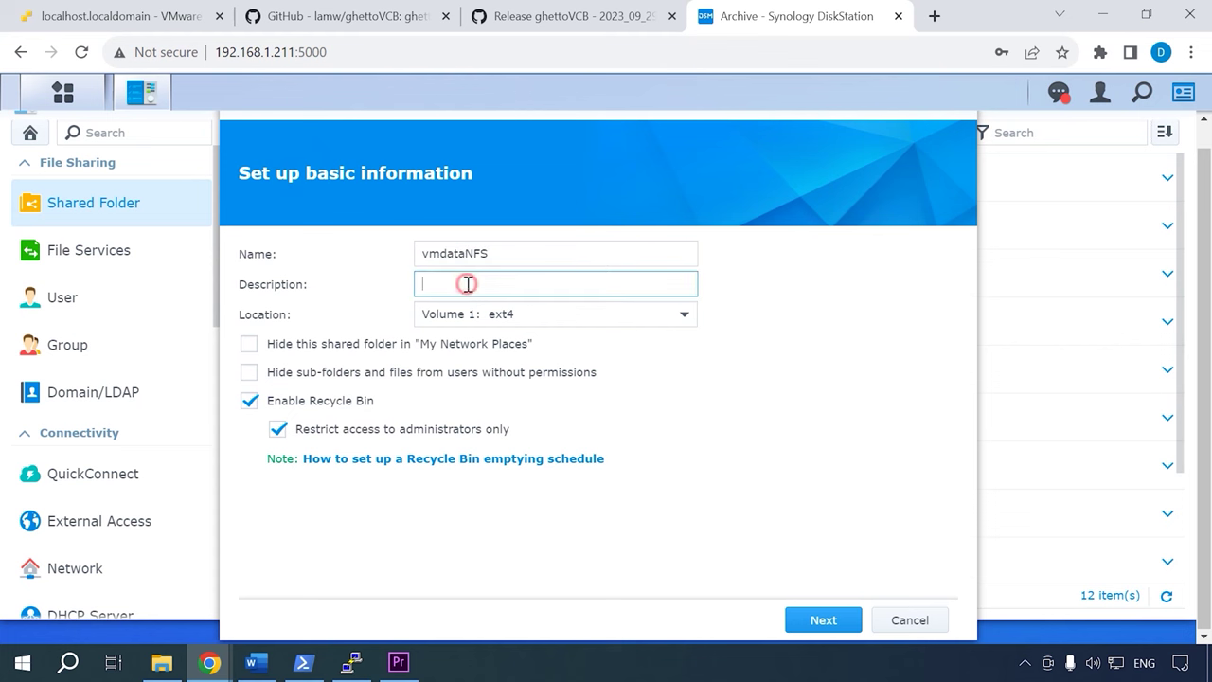
{"action": "type", "text": "NFS"}
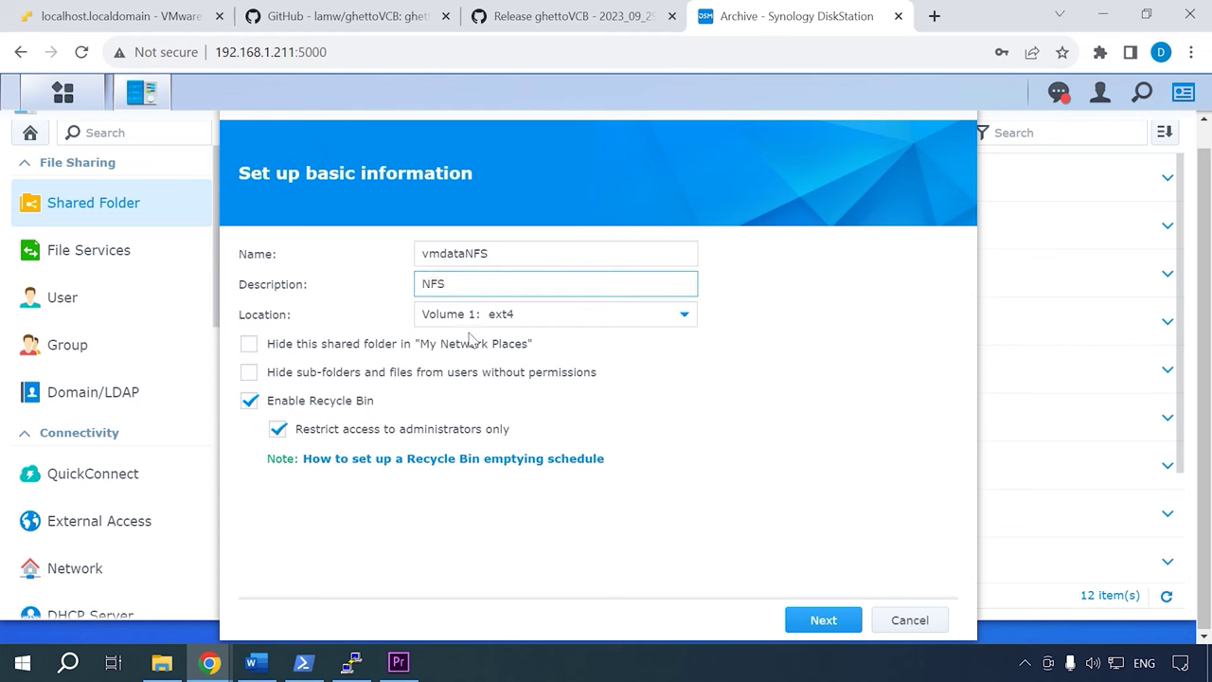
Hide the folder in My Network Places and its contents from users without permissions, and create it without encryption.
{"action": "left_click", "coordinate": [250, 346]}
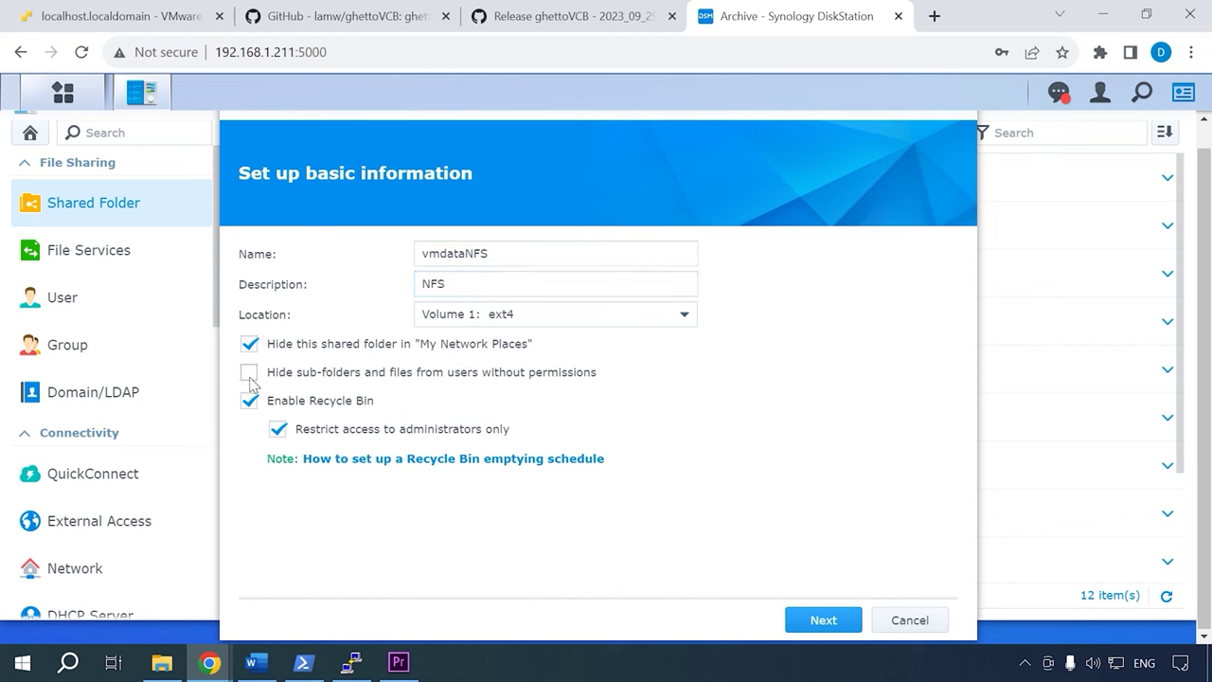
{"action": "left_click", "coordinate": [251, 375]}
{"action": "left_click", "coordinate": [825, 627]}
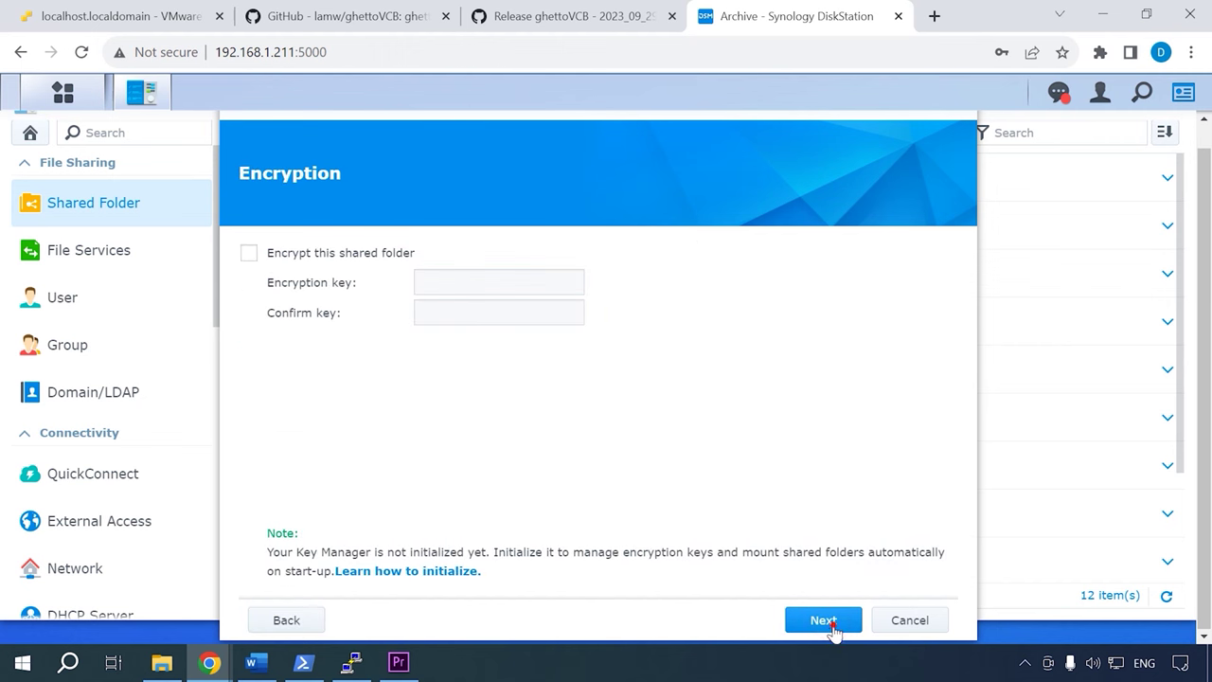
{"action": "left_click", "coordinate": [824, 625]}
{"action": "left_click", "coordinate": [825, 624]}
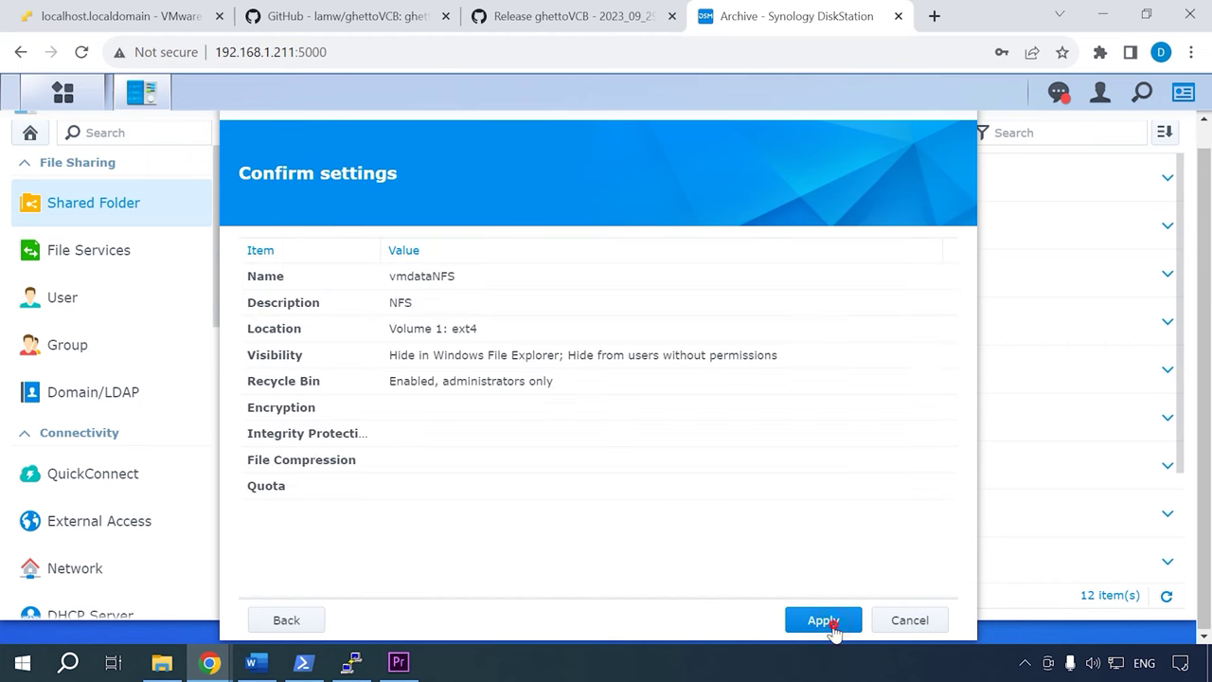
{"action": "left_click", "coordinate": [823, 623]}
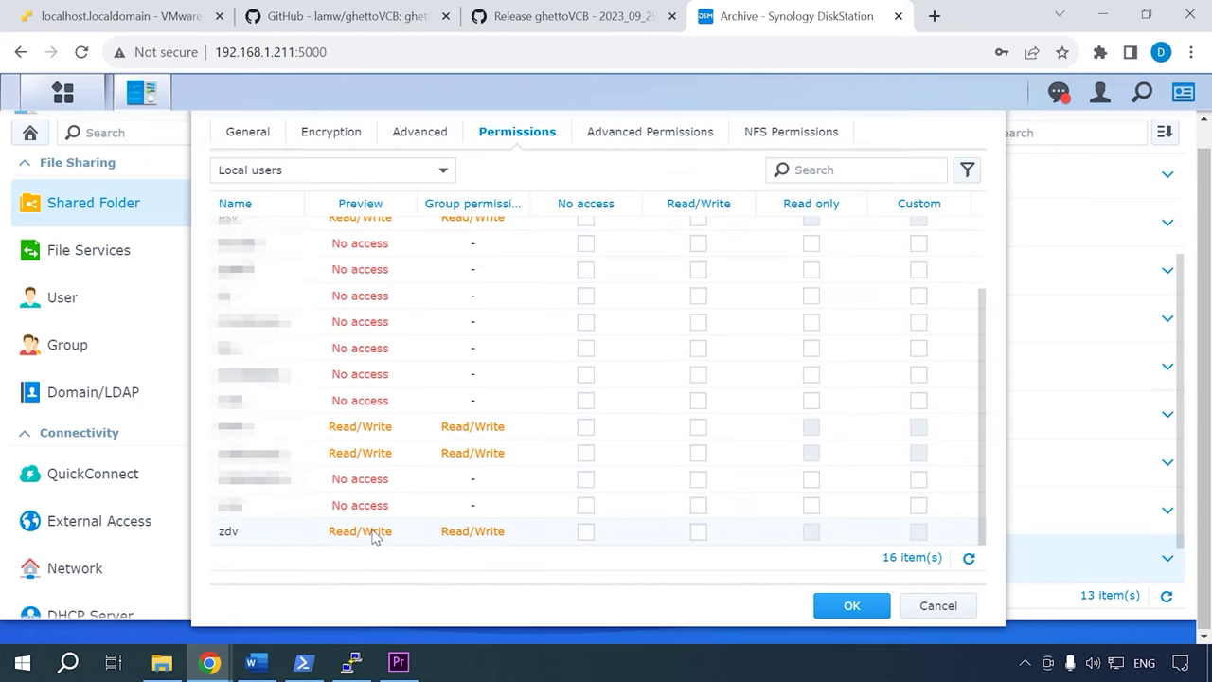
Give the last listed local user Read/Write access to the new folder, add an NFS rule for host 192.168.1.177, and save the permissions.
{"action": "left_click", "coordinate": [699, 533]}
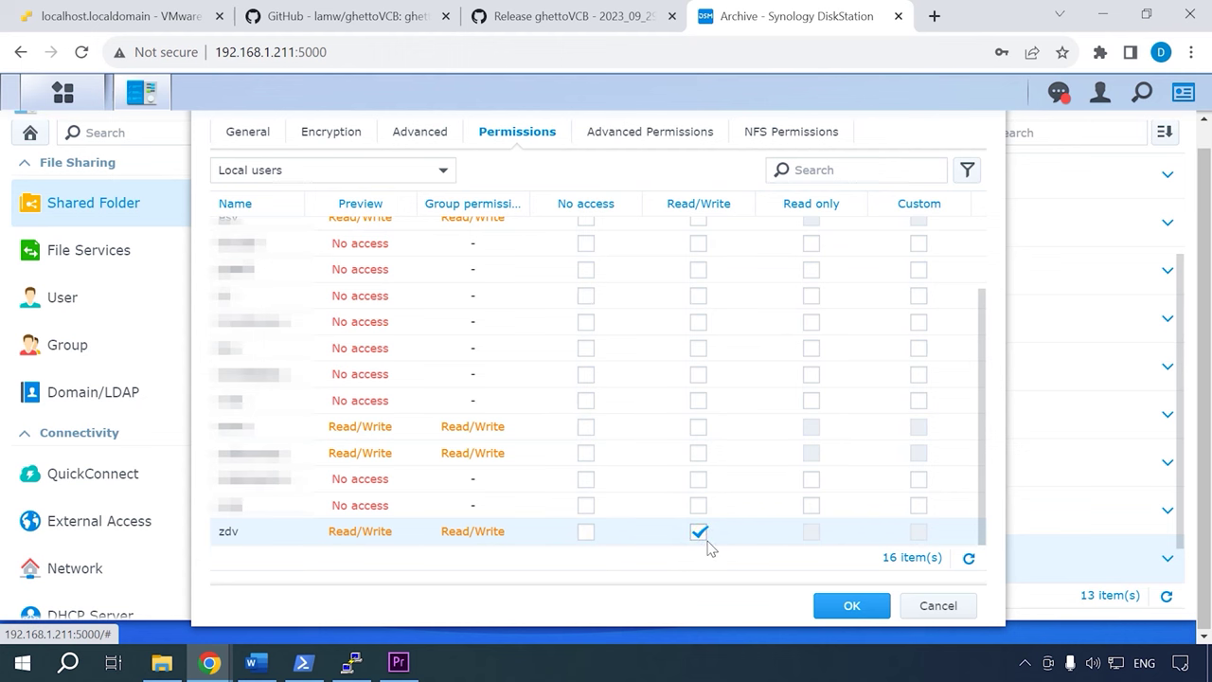
{"action": "left_click", "coordinate": [651, 135]}
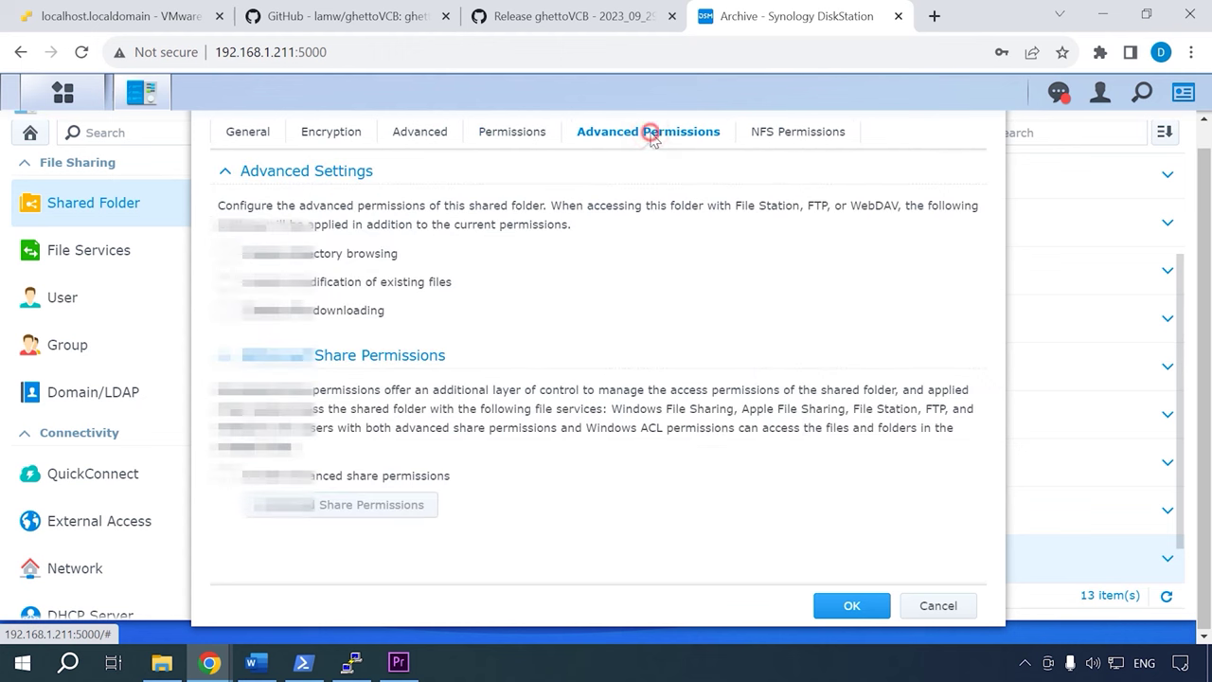
{"action": "left_click", "coordinate": [750, 137]}
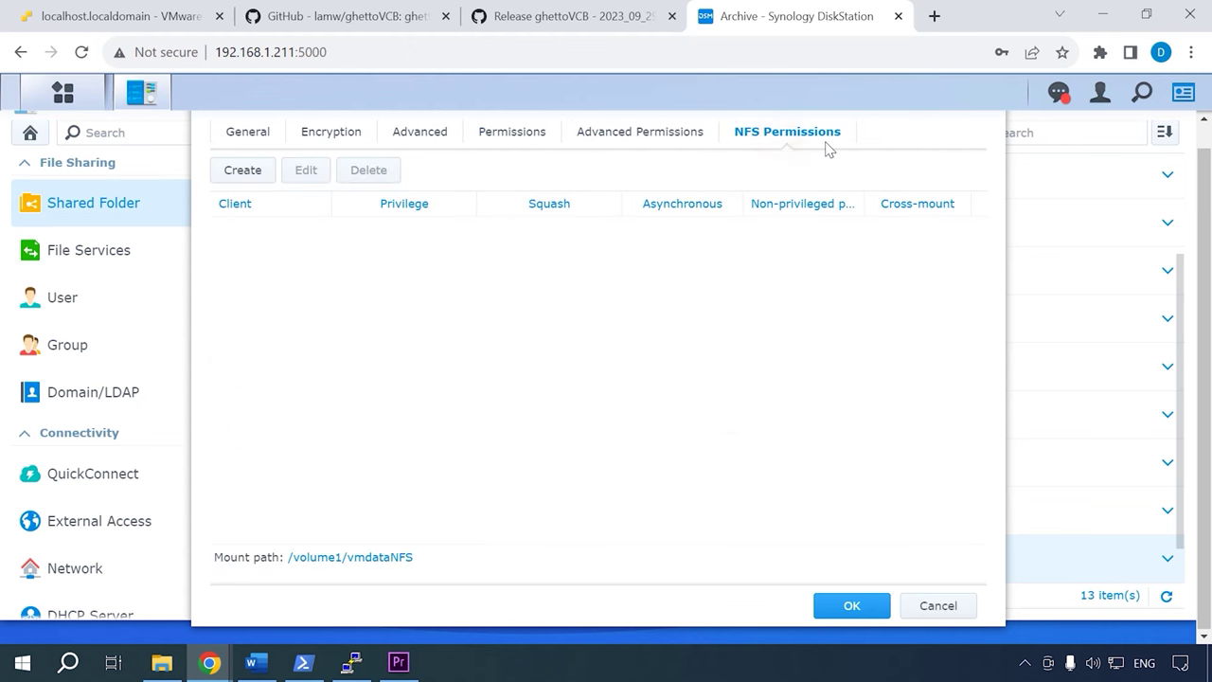
{"action": "left_click", "coordinate": [244, 173]}
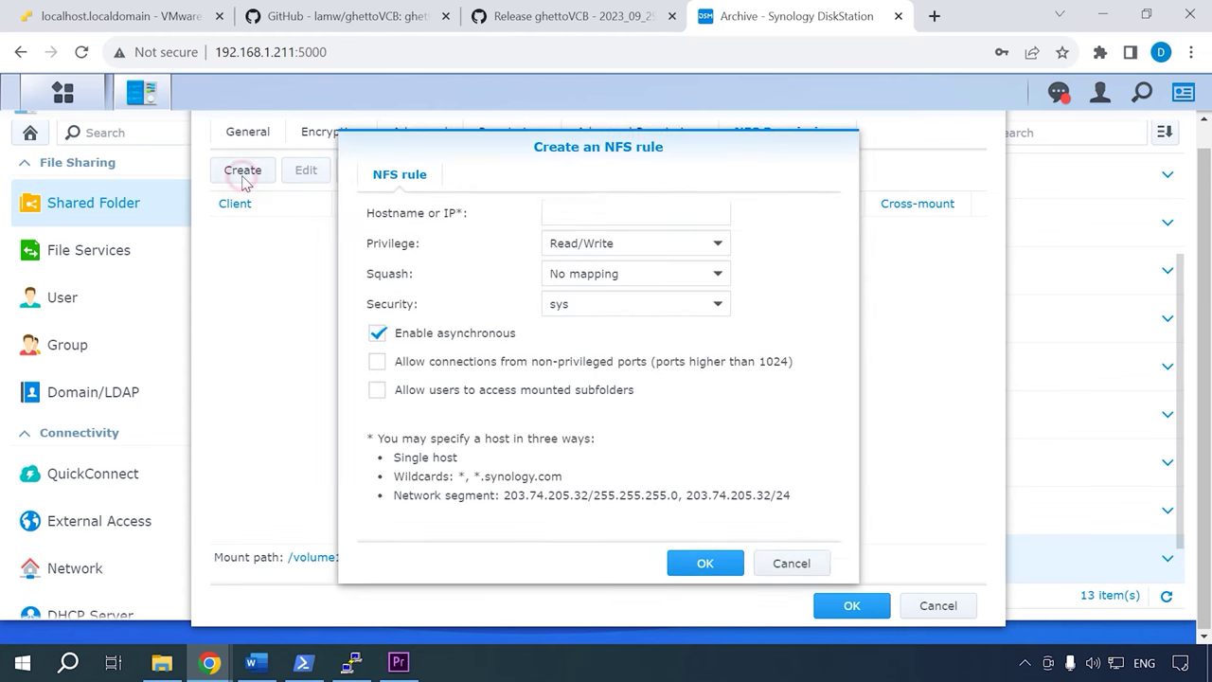
{"action": "left_click", "coordinate": [574, 213]}
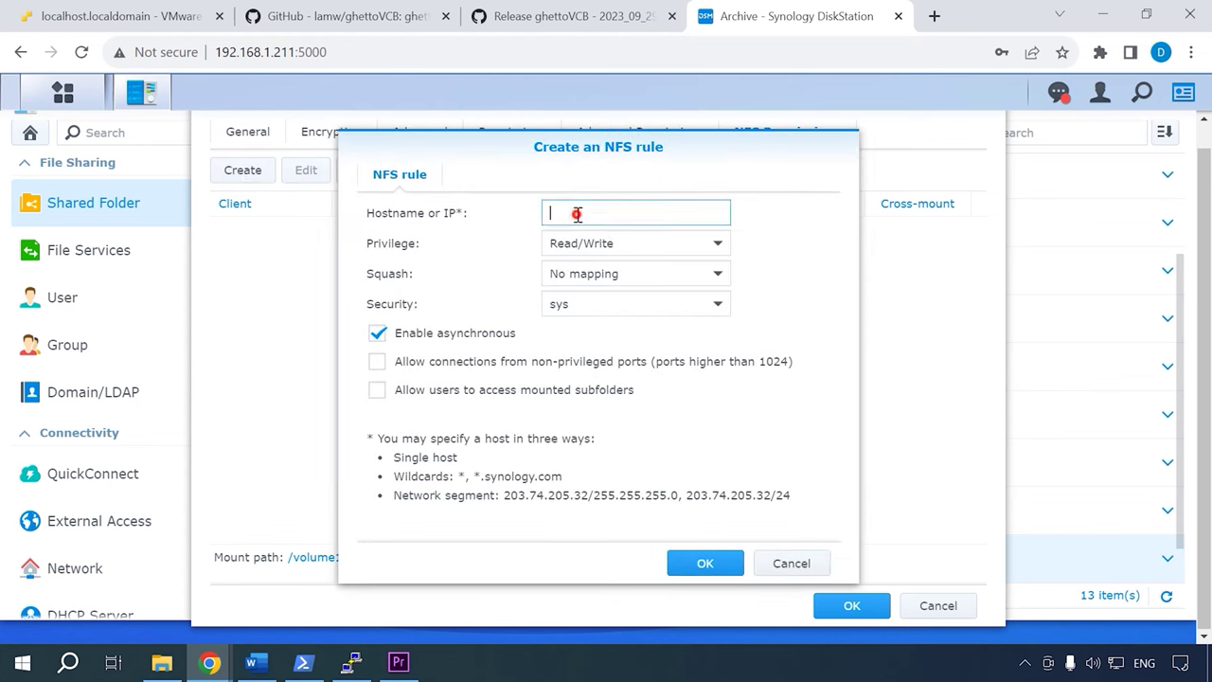
{"action": "type", "text": "192.168.1.177"}
{"action": "left_click", "coordinate": [704, 562]}
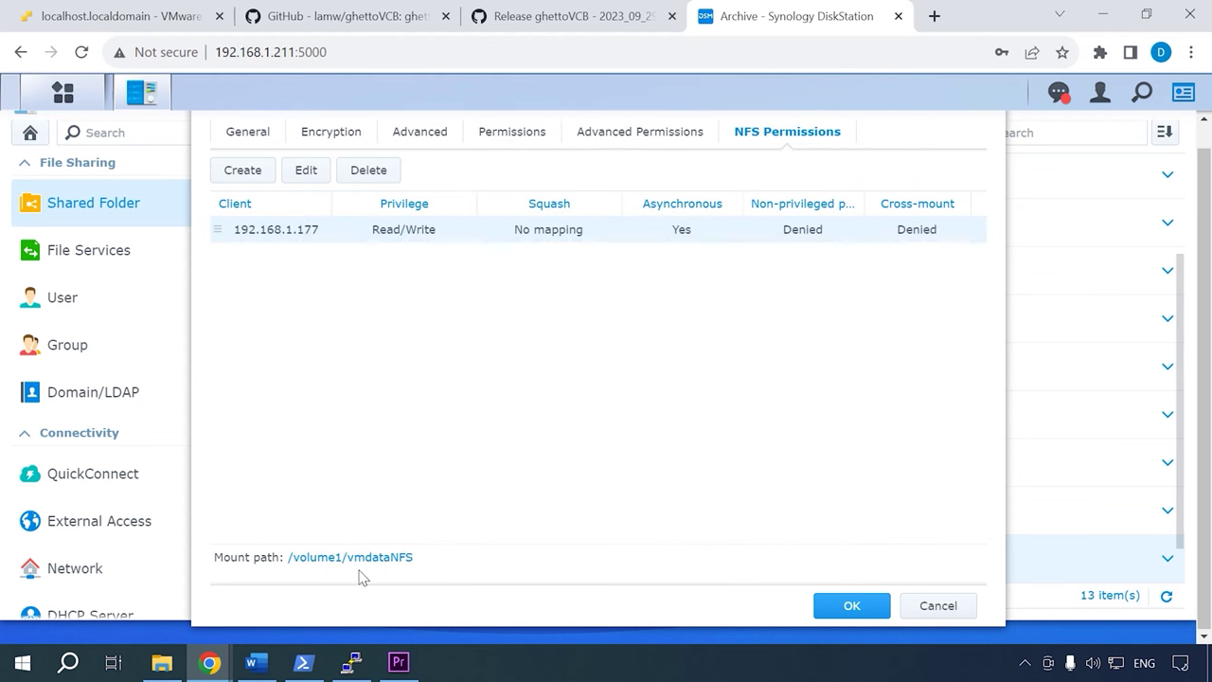
{"action": "left_click", "coordinate": [428, 555]}
{"action": "left_click", "coordinate": [852, 609]}
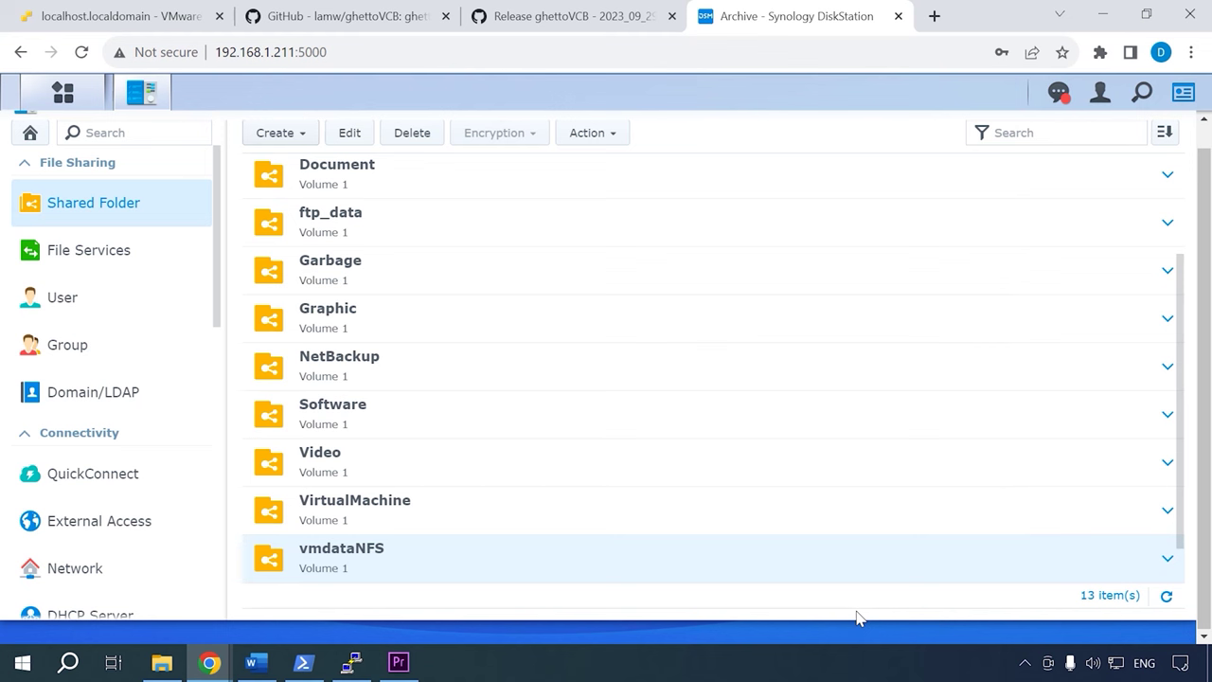
Switch to the ESXi web client and start a new datastore of the type Mount NFS datastore.
{"action": "left_click", "coordinate": [120, 23]}
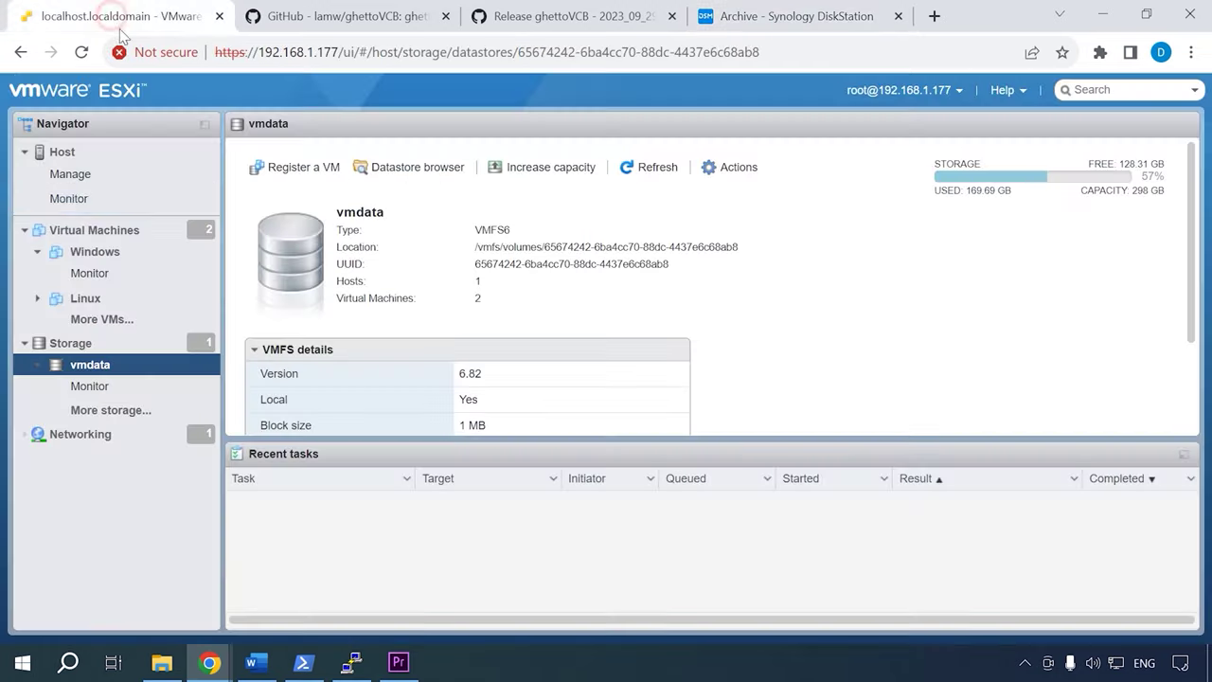
{"action": "left_click", "coordinate": [81, 344]}
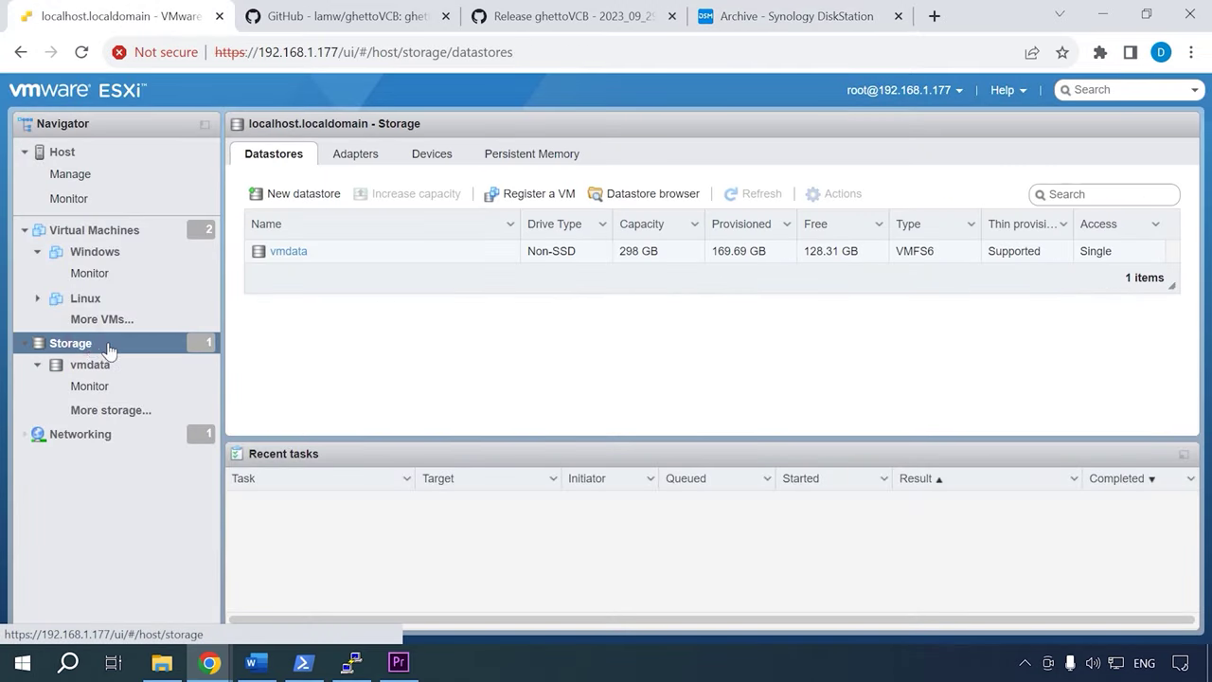
{"action": "left_click", "coordinate": [302, 195]}
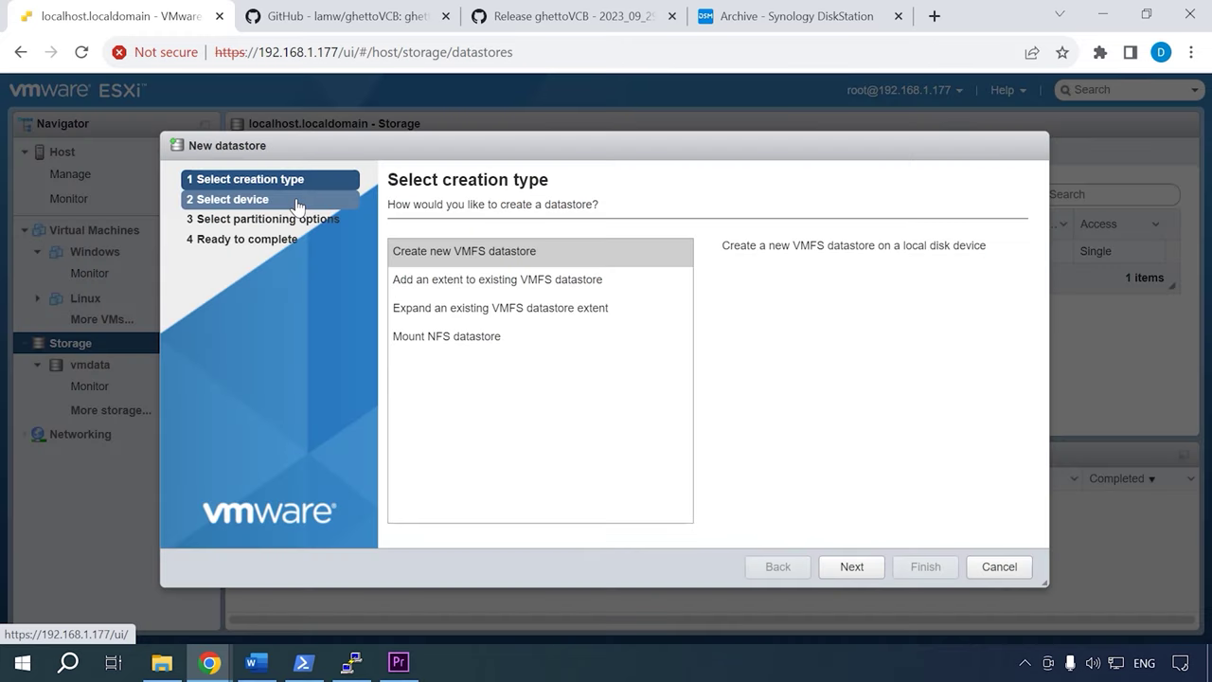
{"action": "left_click", "coordinate": [482, 347]}
{"action": "left_click", "coordinate": [863, 572]}
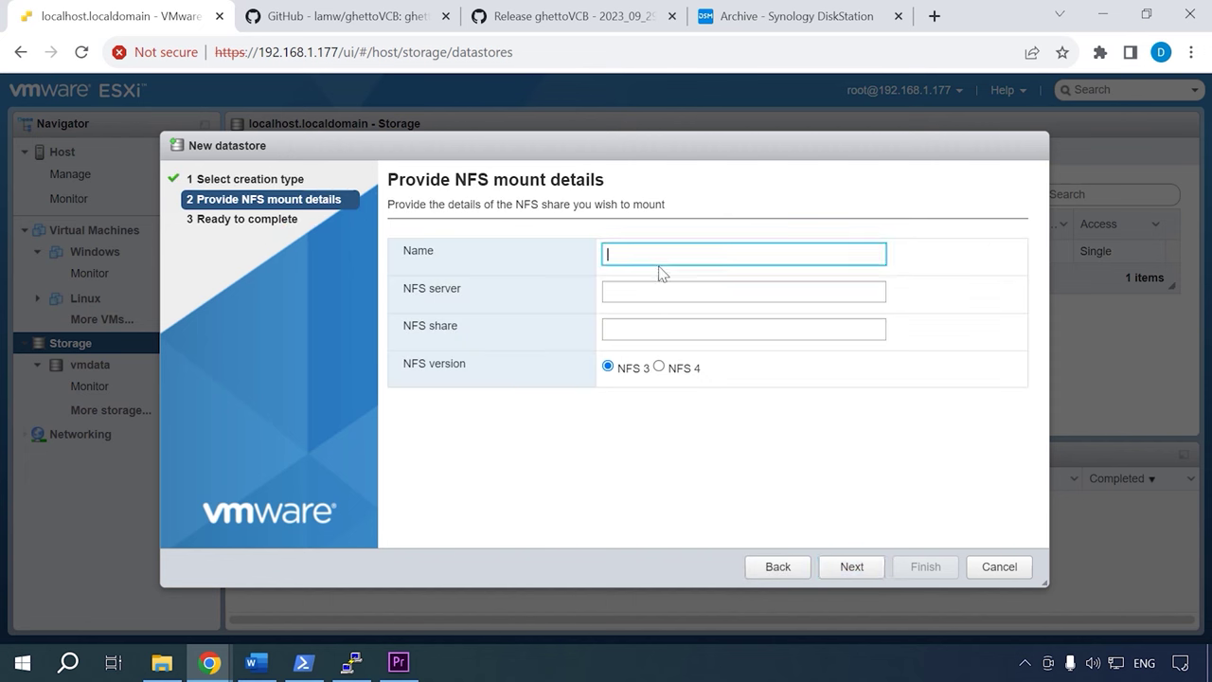
Name the datastore NFS01 and set its NFS server to 192.168.1.211 and its share to /volume1/vmdataNFS.
{"action": "type", "text": "NFS01"}
{"action": "left_click", "coordinate": [645, 295]}
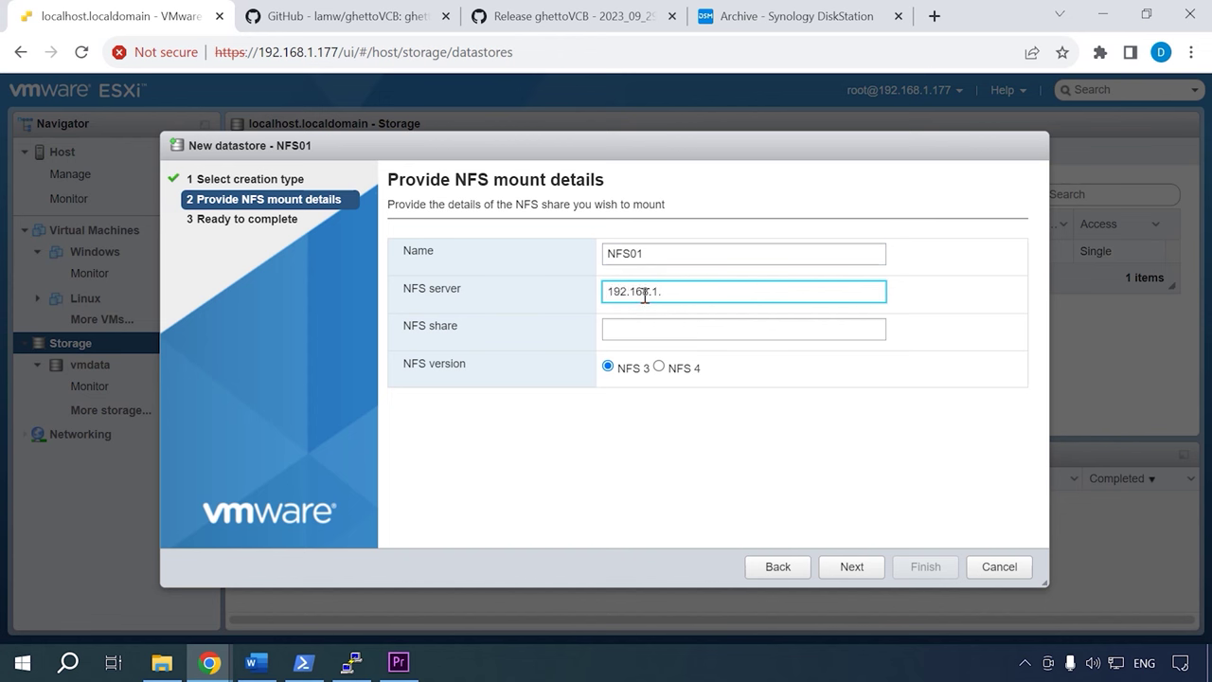
{"action": "left_click", "coordinate": [653, 328]}
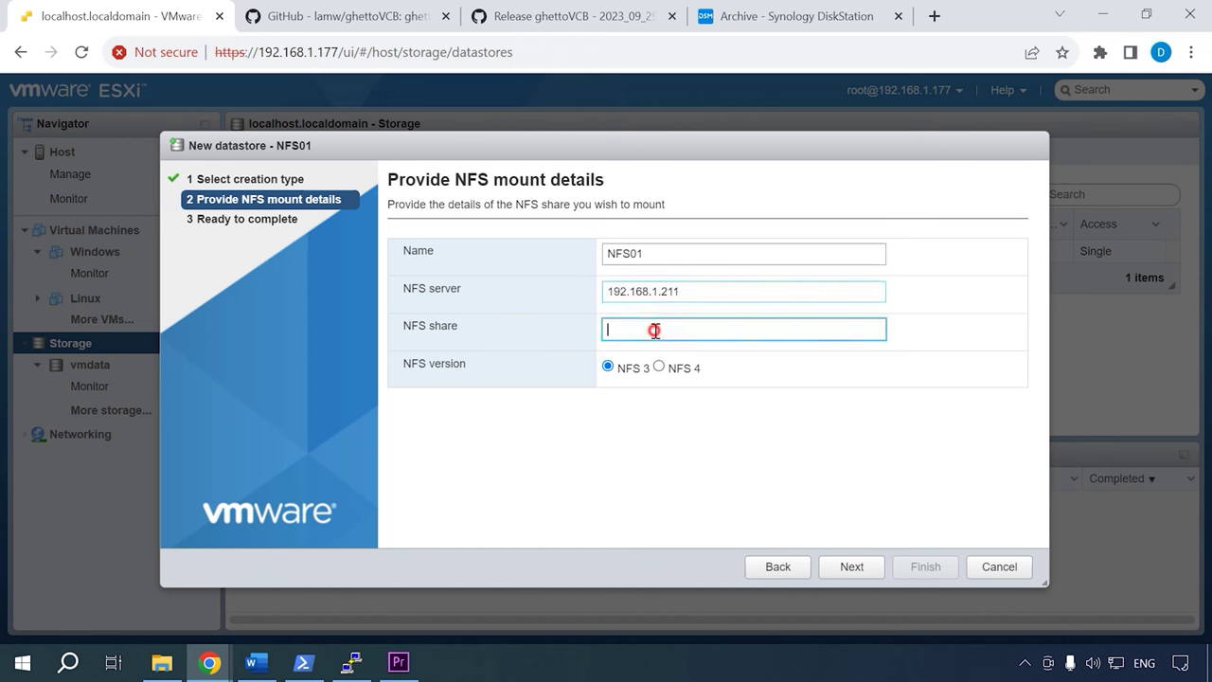
{"action": "type", "text": "/volume1/vmdataNFS"}
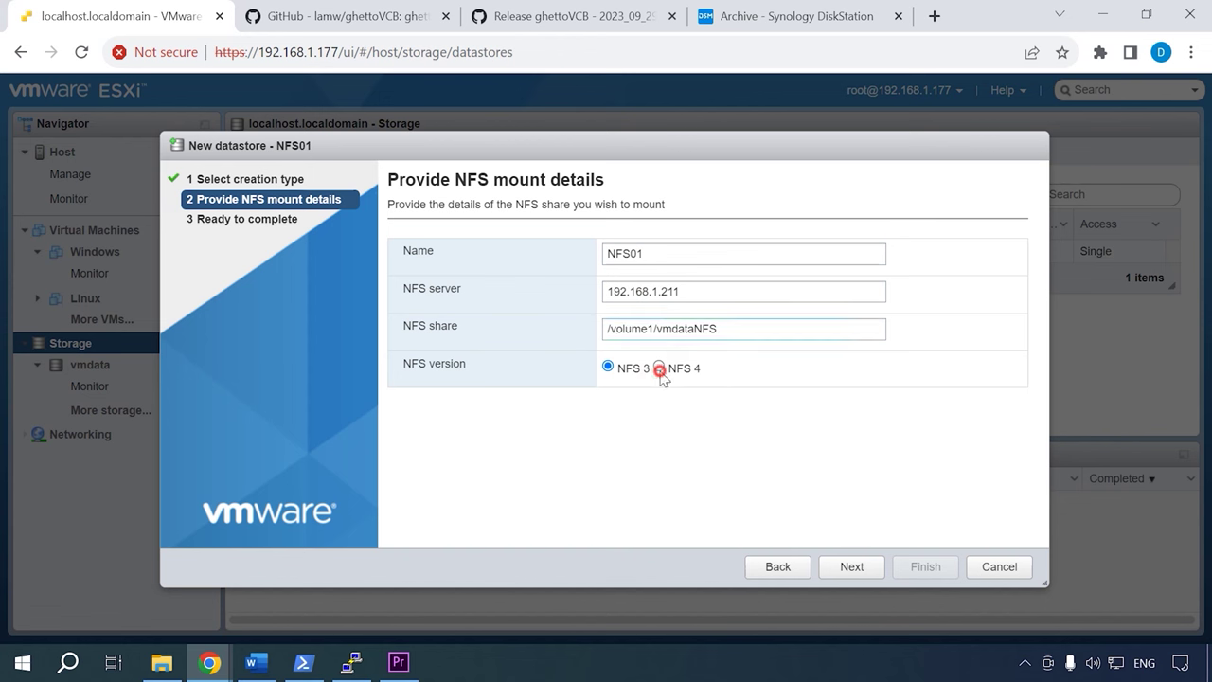
Choose NFS 4, enter the NAS account's username and password, finish mounting the datastore, and open NFS01's details.
{"action": "left_click", "coordinate": [659, 367]}
{"action": "left_click", "coordinate": [644, 406]}
{"action": "type", "text": "zdv"}
{"action": "left_click", "coordinate": [641, 439]}
{"action": "type", "text": "•••••••"}
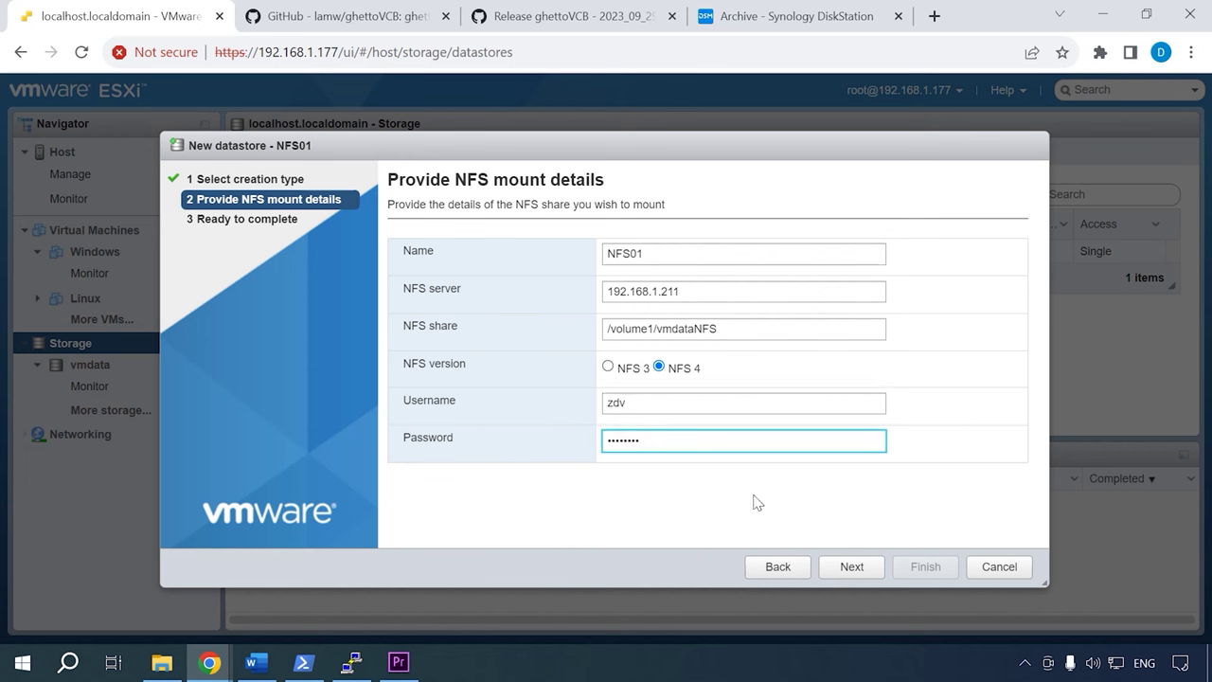
{"action": "left_click", "coordinate": [858, 570]}
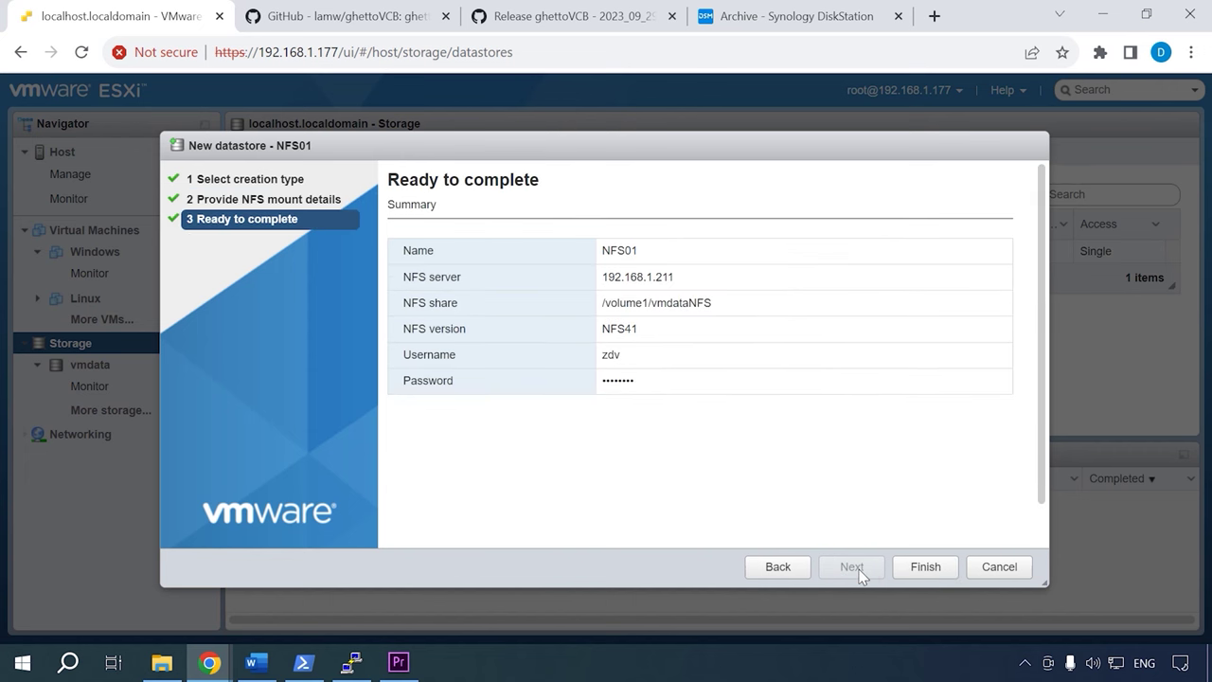
{"action": "left_click", "coordinate": [901, 564]}
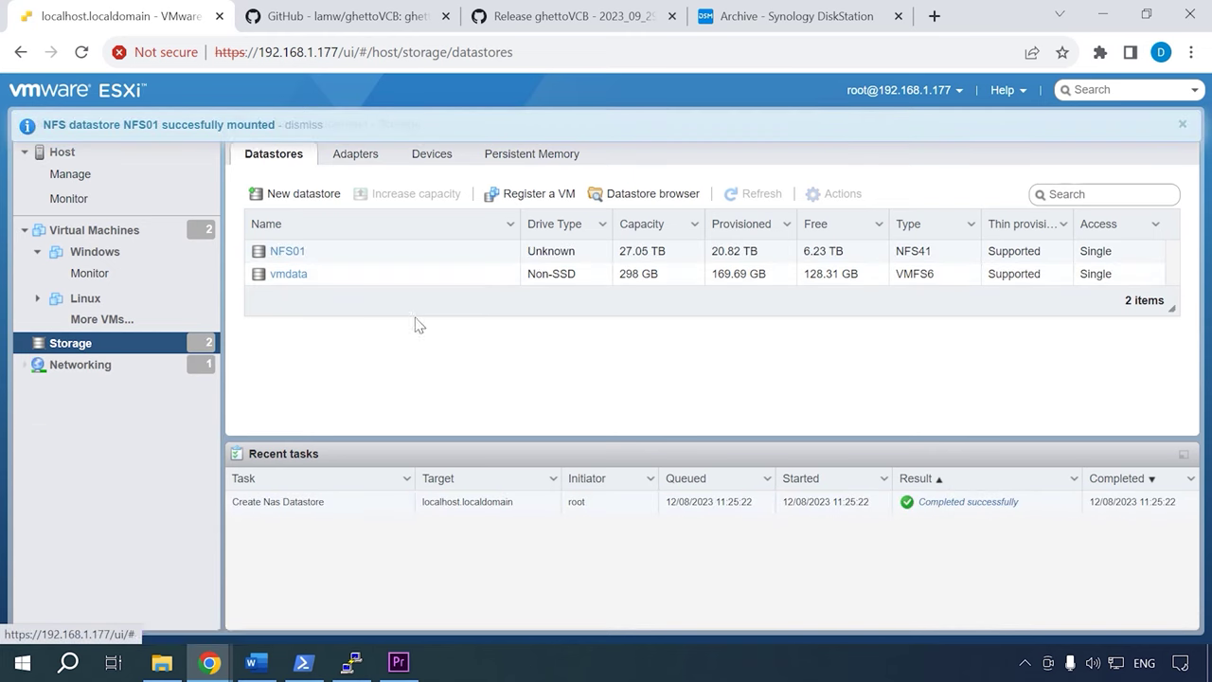
{"action": "left_click", "coordinate": [283, 252]}
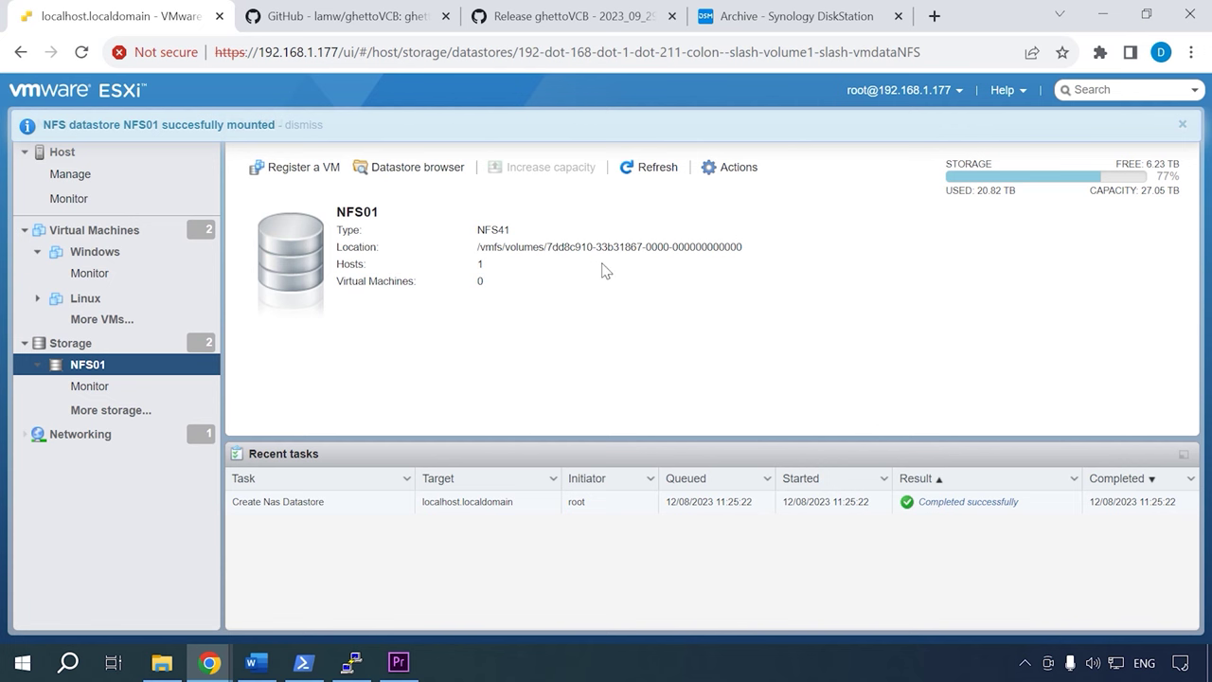
Switch to the PuTTY session, open ghettoVCB.conf in vi, and set VM_BACKUP_VOLUME to /vmfs/volumes/NFS01.
{"action": "left_click", "coordinate": [350, 662]}
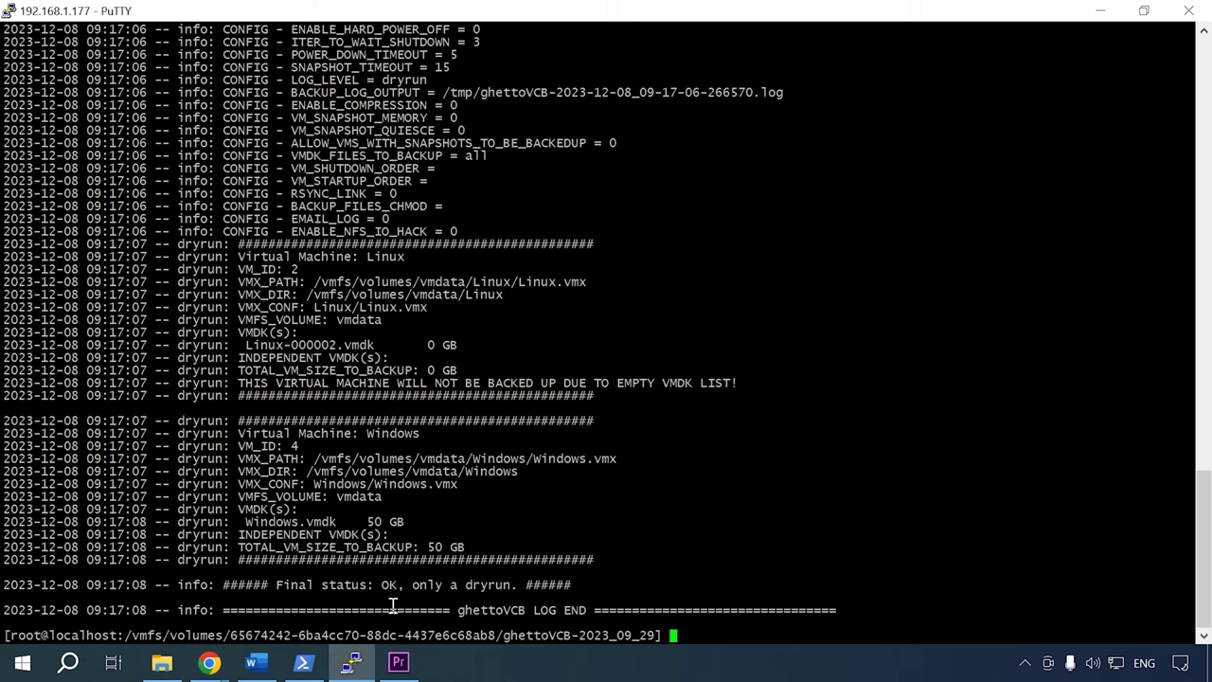
{"action": "type", "text": "vi ghettoVCB.conf"}
{"action": "key", "text": "Return"}
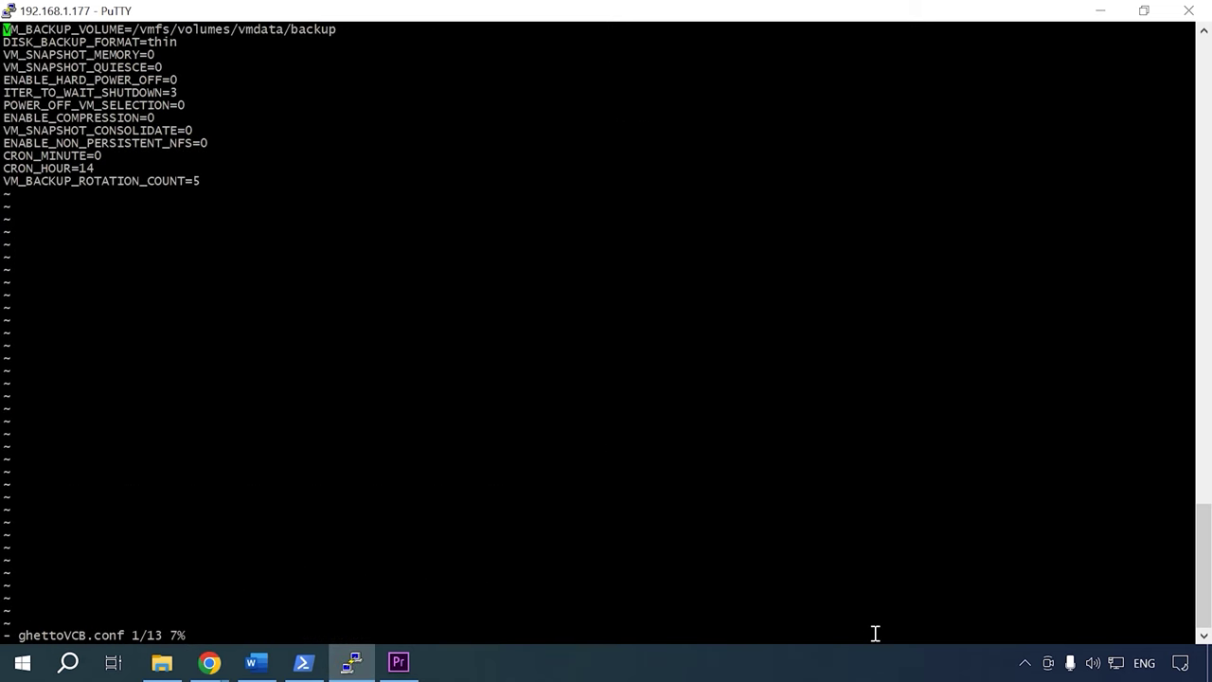
{"action": "key", "text": "shift+a"}
{"action": "key", "text": "BackSpace"}
{"action": "key", "text": "BackSpace"}
{"action": "key", "text": "BackSpace"}
{"action": "key", "text": "BackSpace"}
{"action": "key", "text": "BackSpace"}
{"action": "key", "text": "BackSpace"}
{"action": "key", "text": "BackSpace"}
{"action": "key", "text": "BackSpace"}
{"action": "key", "text": "BackSpace"}
{"action": "key", "text": "BackSpace"}
{"action": "key", "text": "BackSpace"}
{"action": "key", "text": "BackSpace"}
{"action": "key", "text": "BackSpace"}
{"action": "type", "text": "NFS01"}
Add the lines UNMOUNT_NFS=1, NFS_SERVER=192.168.1.211 and NFS_MOUNT=/vmdataNFS below the backup volume setting.
{"action": "key", "text": "Return"}
{"action": "type", "text": "UNMOUNT_NF"}
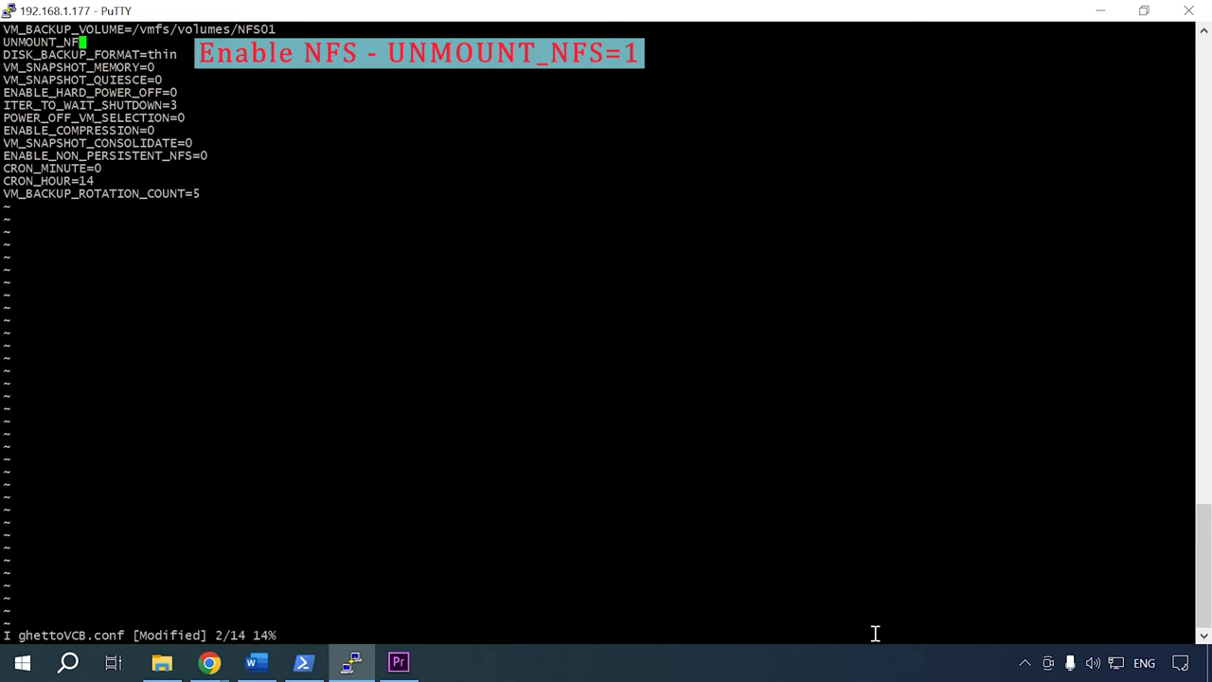
{"action": "type", "text": "S=1"}
{"action": "key", "text": "Return"}
{"action": "type", "text": "NFS_SERVER=192.168"}
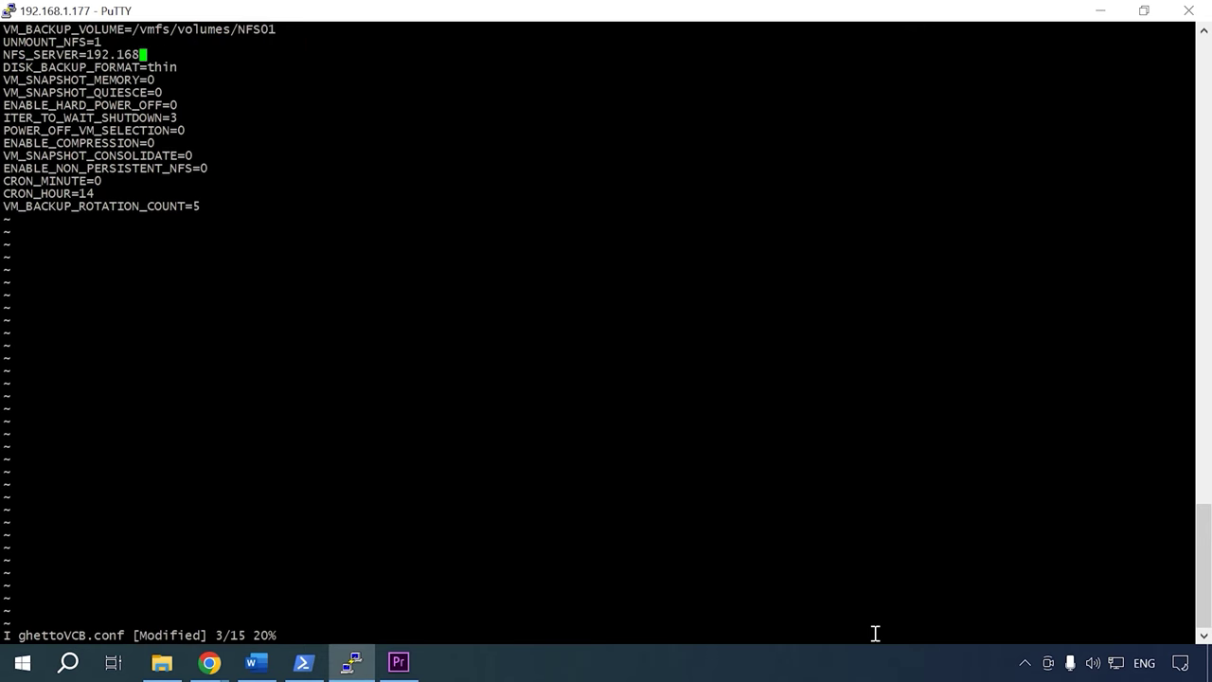
{"action": "type", "text": ".1.211"}
{"action": "key", "text": "Return"}
{"action": "type", "text": "NFS_MOUNT=/vmdataNFS"}
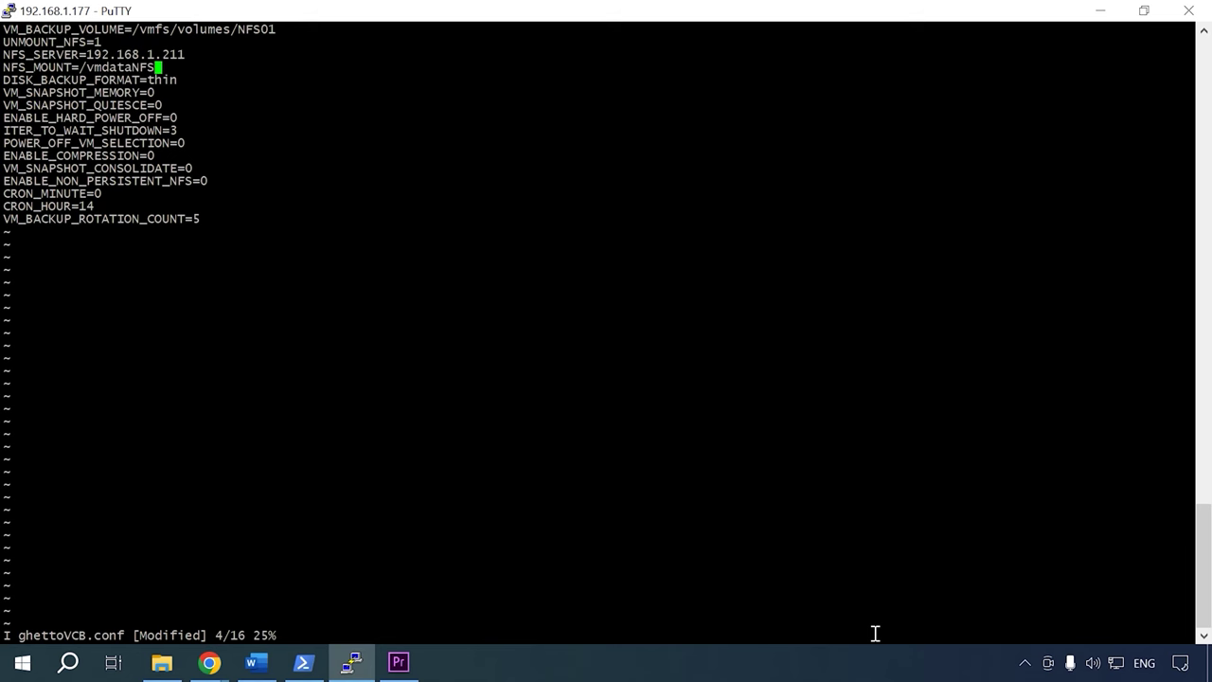
Add the lines NFS_LOCAK_NAME=backup and NFS_VM_BACKUP_DIR=Backup below NFS_MOUNT, then save ghettoVCB.conf and exit vi.
{"action": "key", "text": "Return"}
{"action": "type", "text": "NFS_LOCAK_NAME=backup"}
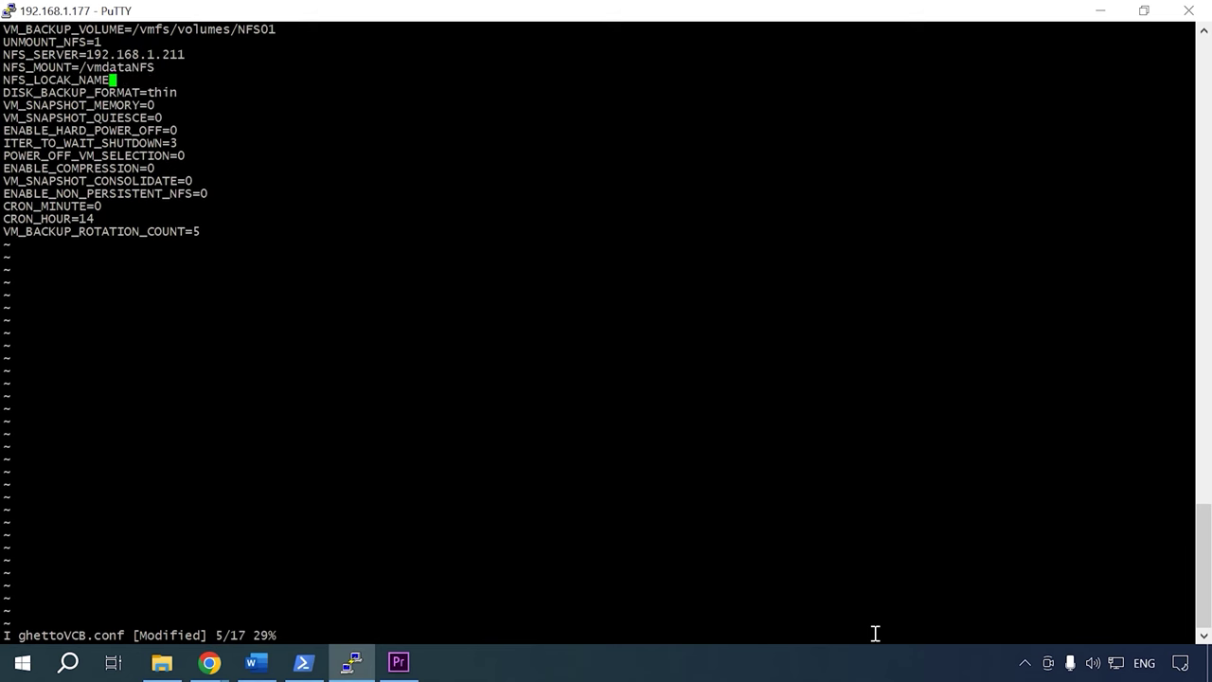
{"action": "key", "text": "Return"}
{"action": "type", "text": "NFS_VM_BACKUP_DIR=Backup"}
{"action": "key", "text": "Escape"}
{"action": "type", "text": ":wq"}
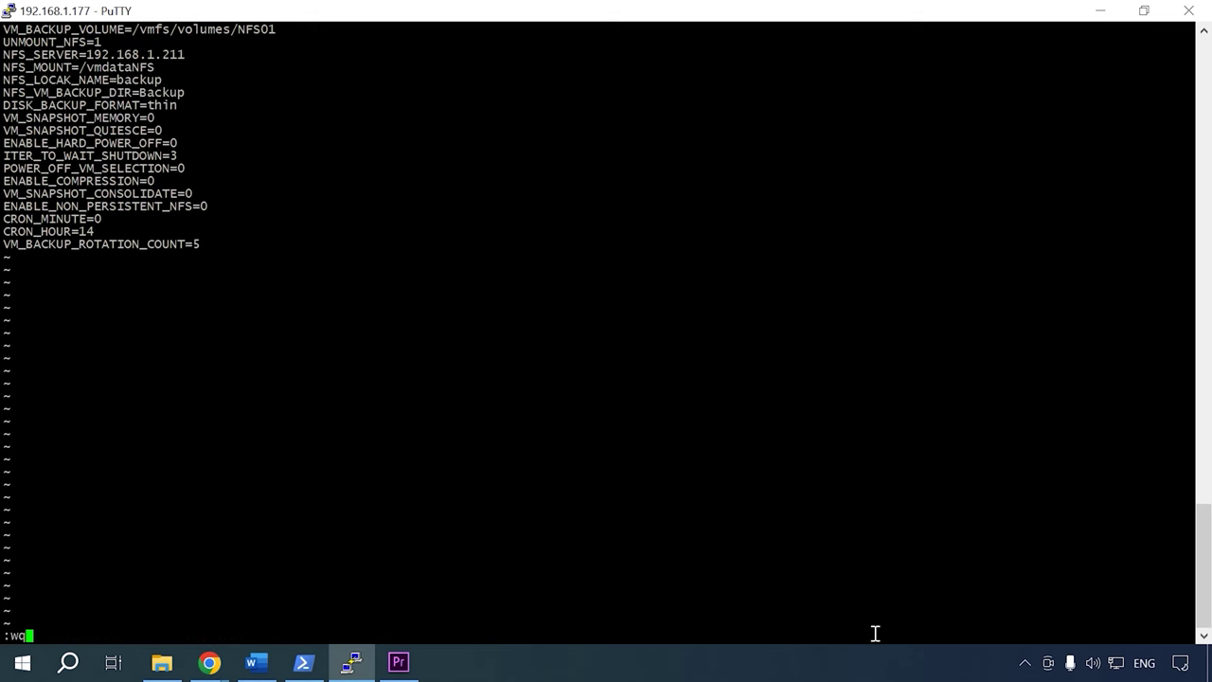
{"action": "key", "text": "Return"}
Run a dry run of the backup for all virtual machines with ./ghettoVCB.sh -a -d dryrun.
{"action": "key", "text": "Up"}
{"action": "key", "text": "Up"}
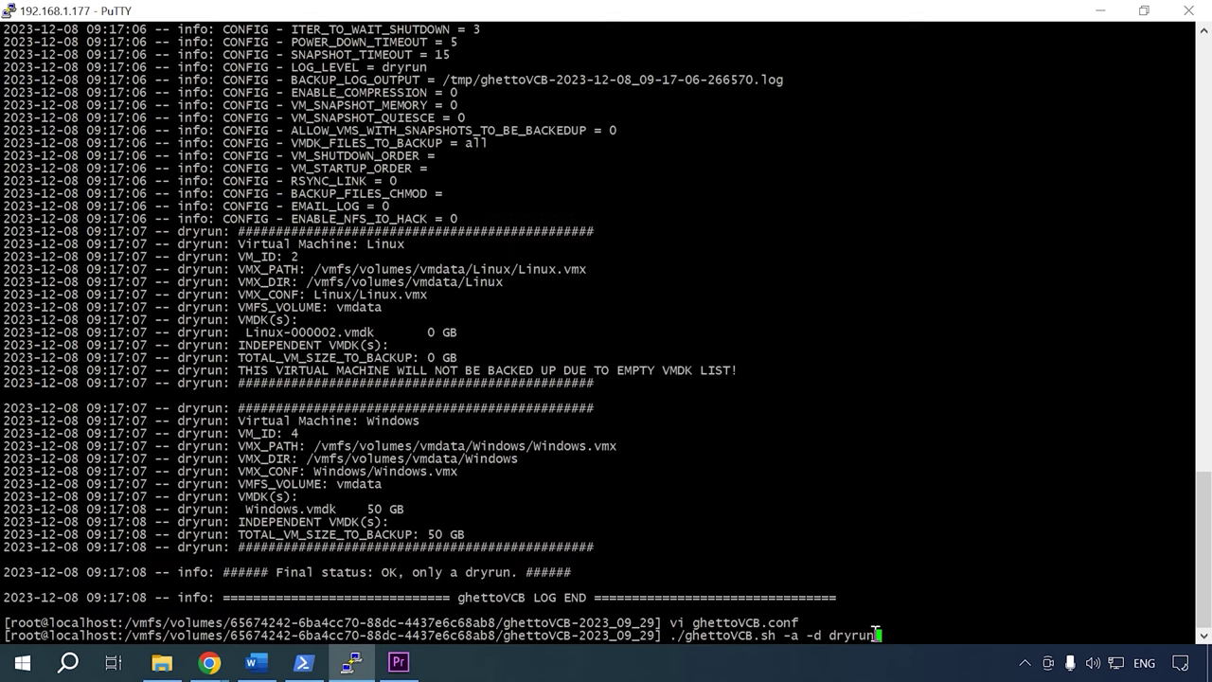
{"action": "key", "text": "Return"}
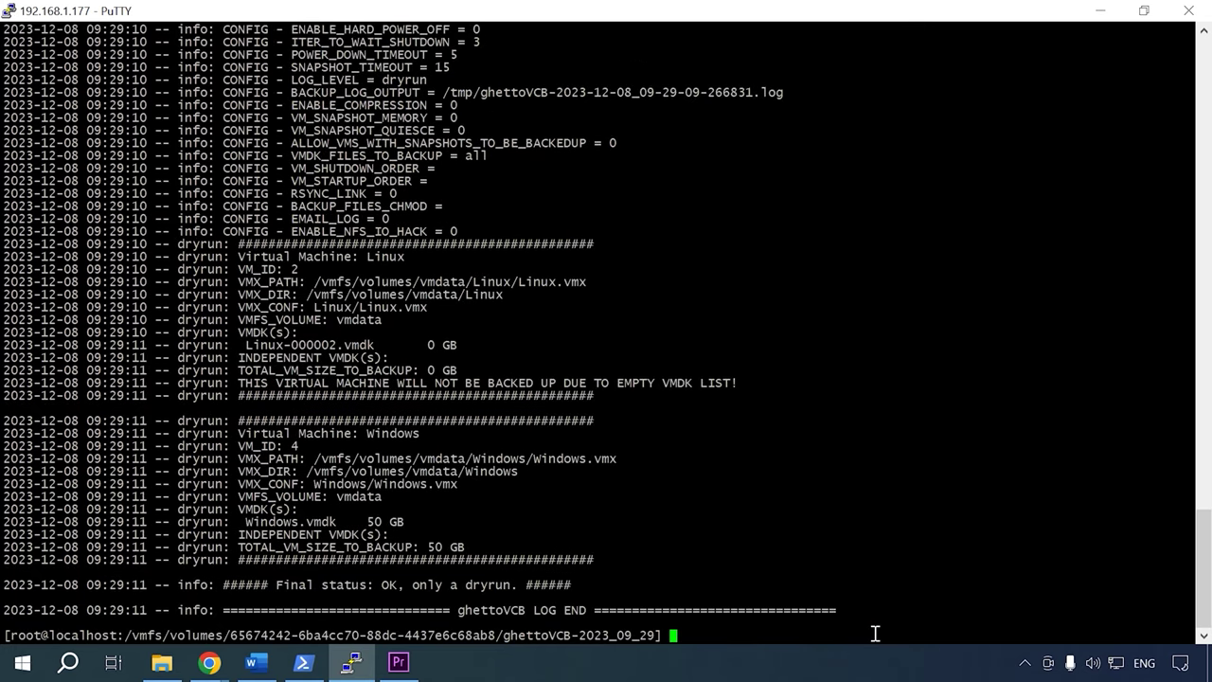
Open ghettoVCB.sh in vi and point VM_BACKUP_VOLUME to the NFS01 datastore under /vmfs/volumes/.
{"action": "key", "text": "Up"}
{"action": "key", "text": "Up"}
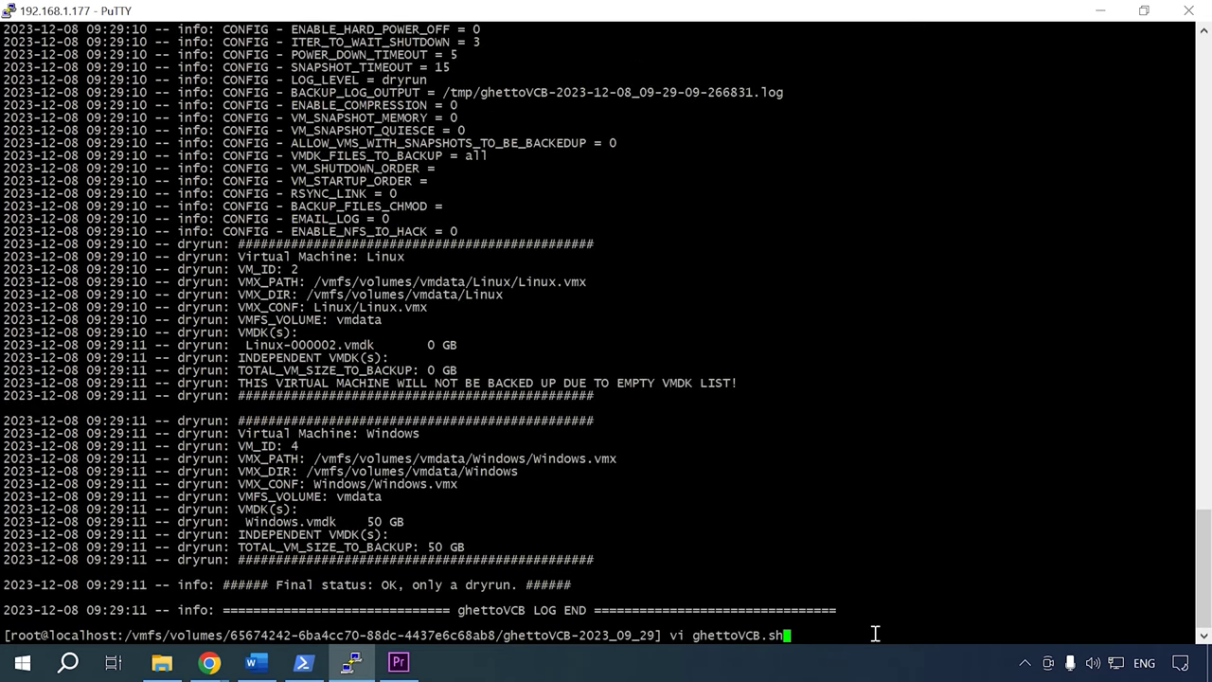
{"action": "key", "text": "Return"}
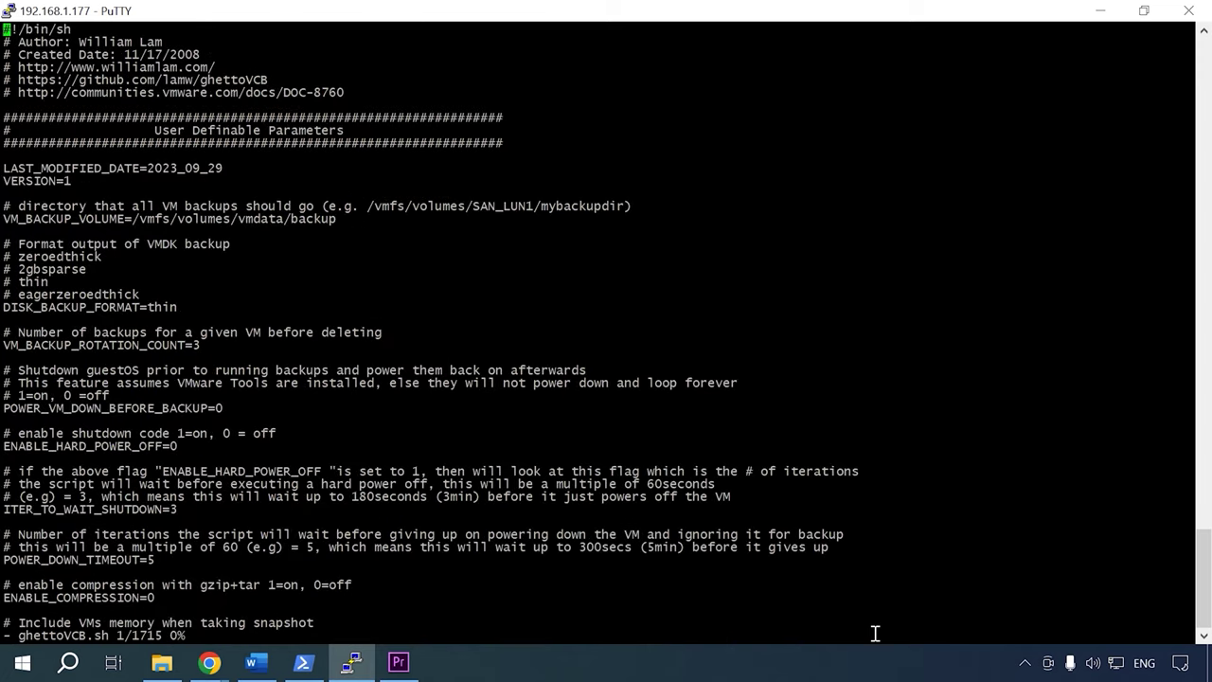
{"action": "key", "text": "i"}
{"action": "key", "text": "Down"}
{"action": "key", "text": "Down"}
{"action": "key", "text": "Down"}
{"action": "key", "text": "Down"}
{"action": "key", "text": "Down"}
{"action": "key", "text": "Down"}
{"action": "key", "text": "Down"}
{"action": "key", "text": "Down"}
{"action": "key", "text": "Down"}
{"action": "key", "text": "Down"}
{"action": "key", "text": "Down"}
{"action": "key", "text": "Down"}
{"action": "key", "text": "Down"}
{"action": "key", "text": "Down"}
{"action": "key", "text": "Down"}
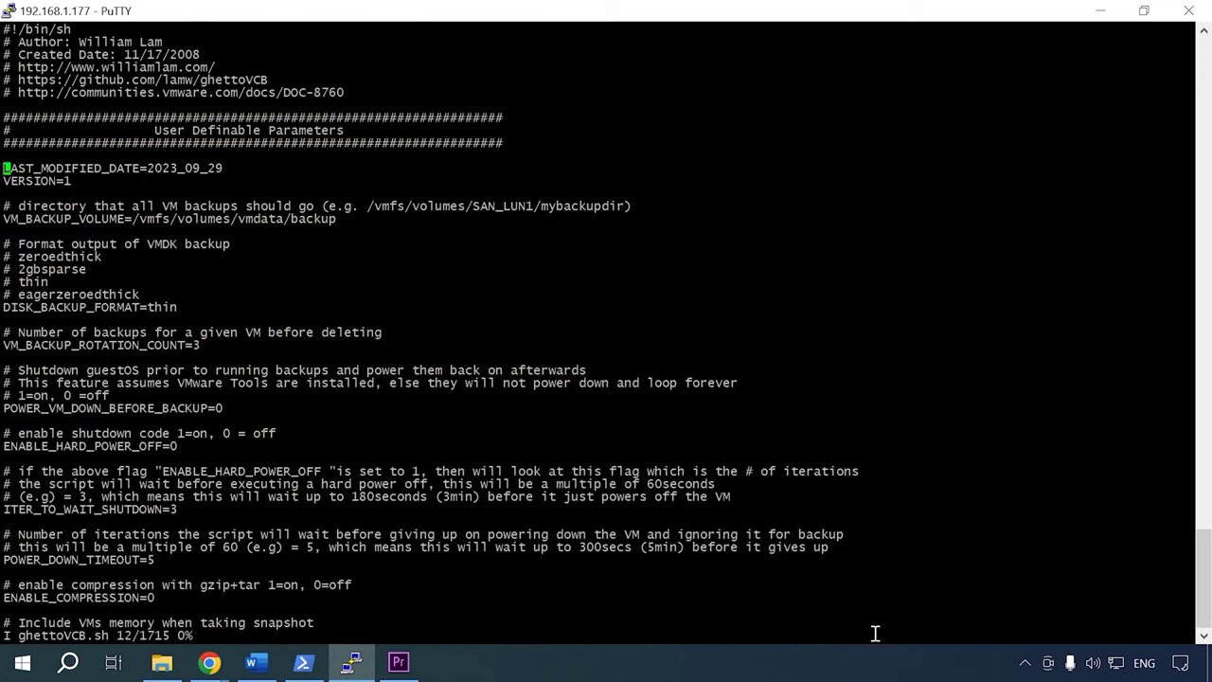
{"action": "key", "text": "Right"}
{"action": "key", "text": "Right"}
{"action": "key", "text": "Right"}
{"action": "key", "text": "Right"}
{"action": "key", "text": "Right"}
{"action": "key", "text": "Right"}
{"action": "key", "text": "Right"}
{"action": "key", "text": "Right"}
{"action": "key", "text": "Right"}
{"action": "key", "text": "Right"}
{"action": "key", "text": "Right"}
{"action": "key", "text": "Right"}
{"action": "key", "text": "BackSpace"}
{"action": "key", "text": "BackSpace"}
{"action": "key", "text": "BackSpace"}
{"action": "key", "text": "BackSpace"}
{"action": "key", "text": "BackSpace"}
{"action": "key", "text": "BackSpace"}
{"action": "key", "text": "BackSpace"}
{"action": "key", "text": "BackSpace"}
{"action": "key", "text": "BackSpace"}
{"action": "key", "text": "BackSpace"}
{"action": "key", "text": "BackSpace"}
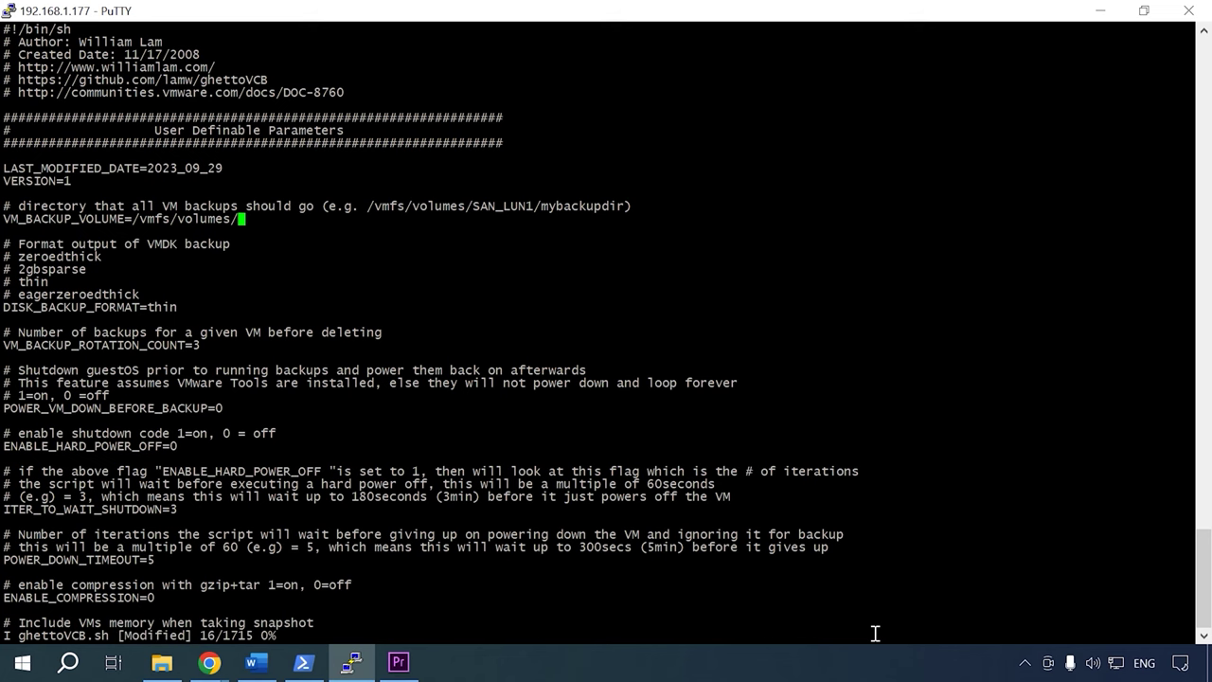
{"action": "type", "text": "NFS0"}
Set NFS_SERVER to 192.168.1.211 in the non-persistent NFS backup section of ghettoVCB.sh.
{"action": "key", "text": "Down"}
{"action": "key", "text": "Down"}
{"action": "key", "text": "Down"}
{"action": "key", "text": "Down"}
{"action": "key", "text": "Down"}
{"action": "key", "text": "Down"}
{"action": "key", "text": "Down"}
{"action": "key", "text": "Down"}
{"action": "key", "text": "Down"}
{"action": "key", "text": "Down"}
{"action": "key", "text": "Down"}
{"action": "key", "text": "Down"}
{"action": "key", "text": "Down"}
{"action": "key", "text": "Down"}
{"action": "key", "text": "Down"}
{"action": "key", "text": "Down"}
{"action": "key", "text": "Down"}
{"action": "key", "text": "Down"}
{"action": "key", "text": "Down"}
{"action": "key", "text": "Down"}
{"action": "key", "text": "Up"}
{"action": "key", "text": "Up"}
{"action": "key", "text": "Up"}
{"action": "key", "text": "Up"}
{"action": "key", "text": "Up"}
{"action": "key", "text": "Up"}
{"action": "key", "text": "Up"}
{"action": "key", "text": "Up"}
{"action": "key", "text": "Right"}
{"action": "key", "text": "Right"}
{"action": "key", "text": "Right"}
{"action": "key", "text": "Right"}
{"action": "key", "text": "Right"}
{"action": "key", "text": "Right"}
{"action": "key", "text": "Right"}
{"action": "key", "text": "Right"}
{"action": "key", "text": "Right"}
{"action": "key", "text": "Right"}
{"action": "key", "text": "Right"}
{"action": "key", "text": "Right"}
{"action": "key", "text": "Right"}
{"action": "key", "text": "Right"}
{"action": "key", "text": "Right"}
{"action": "key", "text": "Right"}
{"action": "key", "text": "Right"}
{"action": "key", "text": "Right"}
{"action": "key", "text": "Right"}
{"action": "key", "text": "Right"}
{"action": "key", "text": "BackSpace"}
{"action": "key", "text": "BackSpace"}
{"action": "key", "text": "BackSpace"}
{"action": "key", "text": "BackSpace"}
{"action": "key", "text": "BackSpace"}
{"action": "key", "text": "BackSpace"}
{"action": "key", "text": "BackSpace"}
{"action": "key", "text": "BackSpace"}
{"action": "key", "text": "BackSpace"}
{"action": "key", "text": "BackSpace"}
{"action": "key", "text": "Delete"}
{"action": "key", "text": "Delete"}
{"action": "type", "text": "192.168.1.211"}
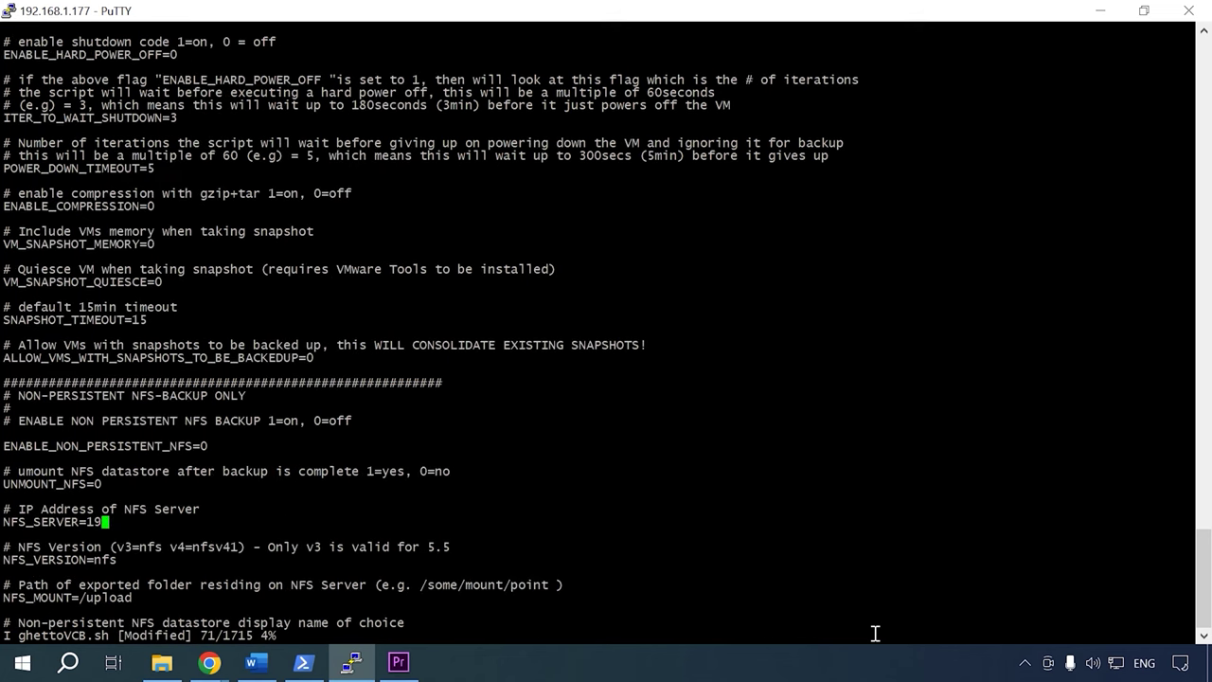
Set NFS_VERSION to nfsv41, then save ghettoVCB.sh and exit vi.
{"action": "key", "text": "Down"}
{"action": "key", "text": "End"}
{"action": "type", "text": "v41"}
{"action": "key", "text": "Escape"}
{"action": "type", "text": ":"}
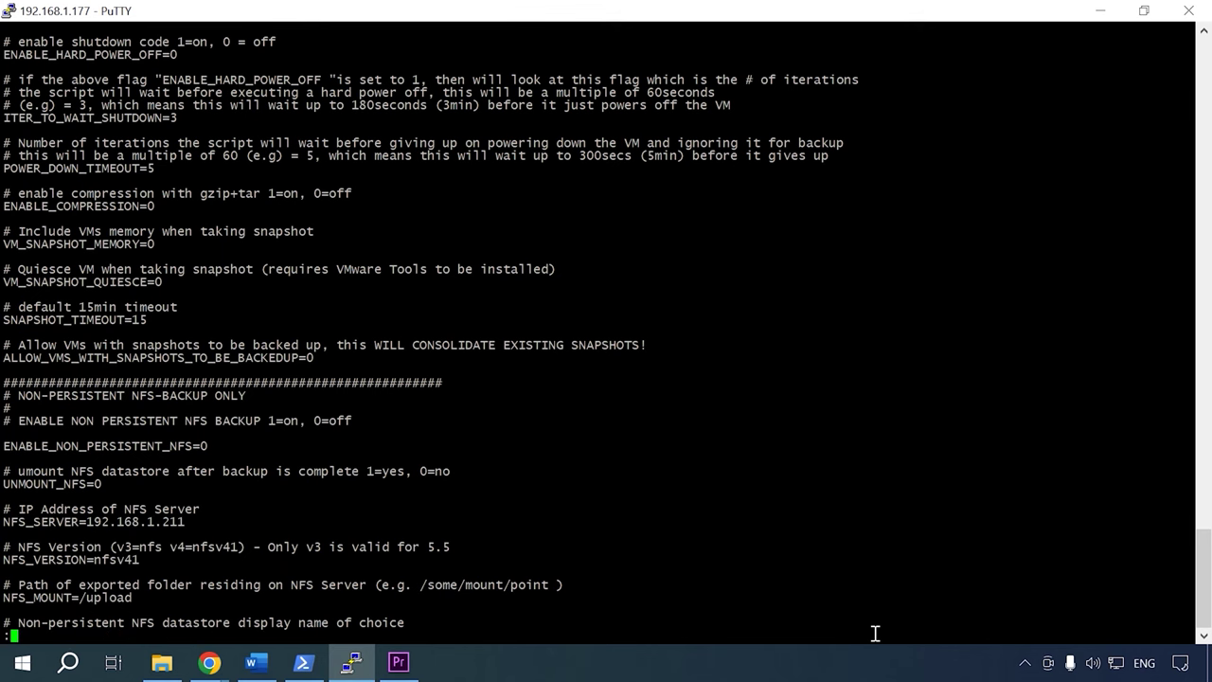
{"action": "type", "text": "wq"}
{"action": "key", "text": "Return"}
Repeat the dry run for all virtual machines, then start their actual backup with ./ghettoVCB.sh -a.
{"action": "key", "text": "Up"}
{"action": "key", "text": "Up"}
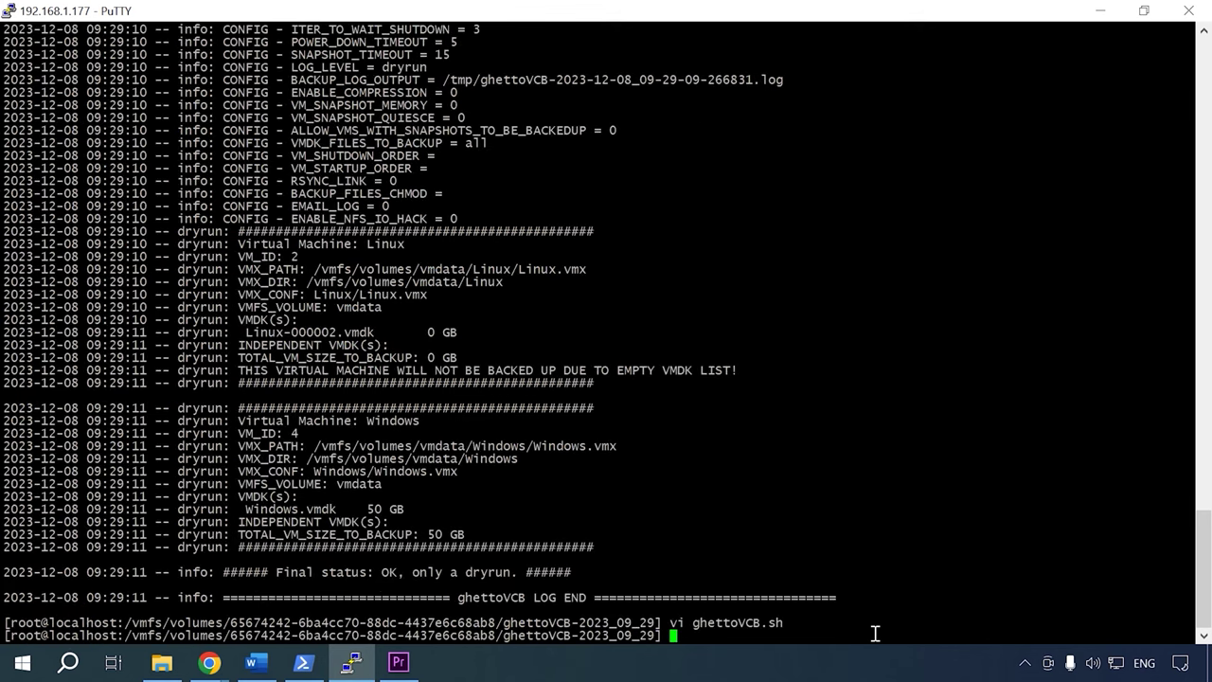
{"action": "key", "text": "Return"}
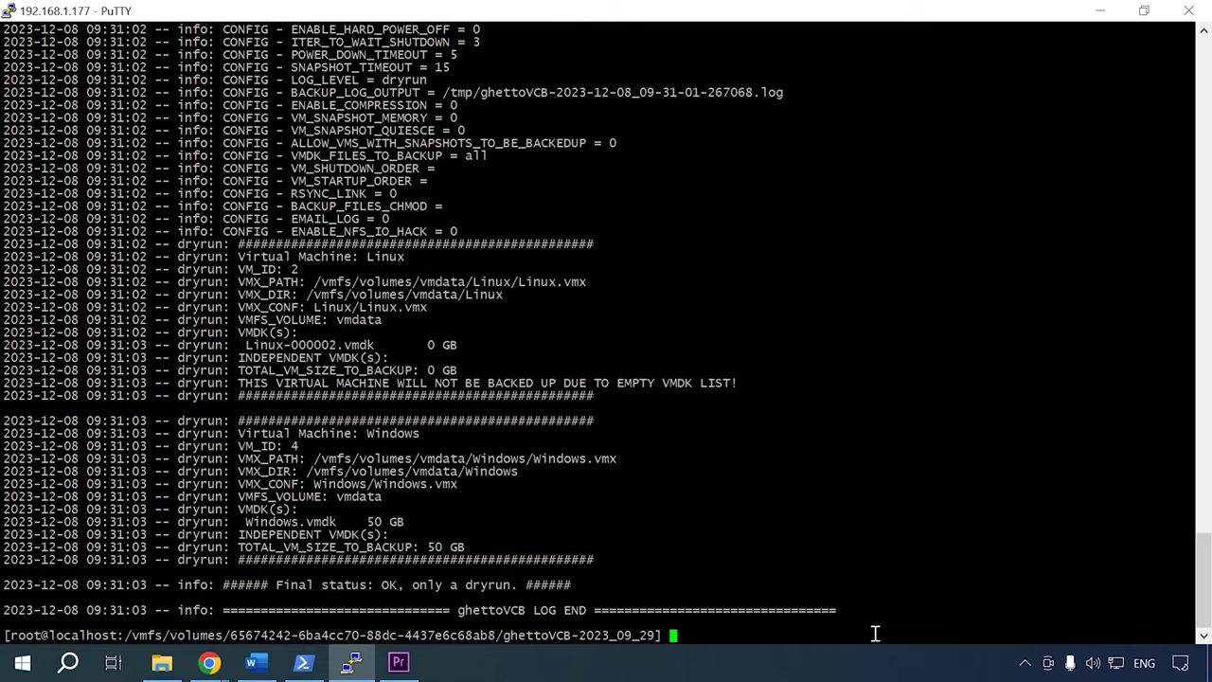
{"action": "type", "text": "./ghettoVCB.sh -a"}
{"action": "key", "text": "Return"}
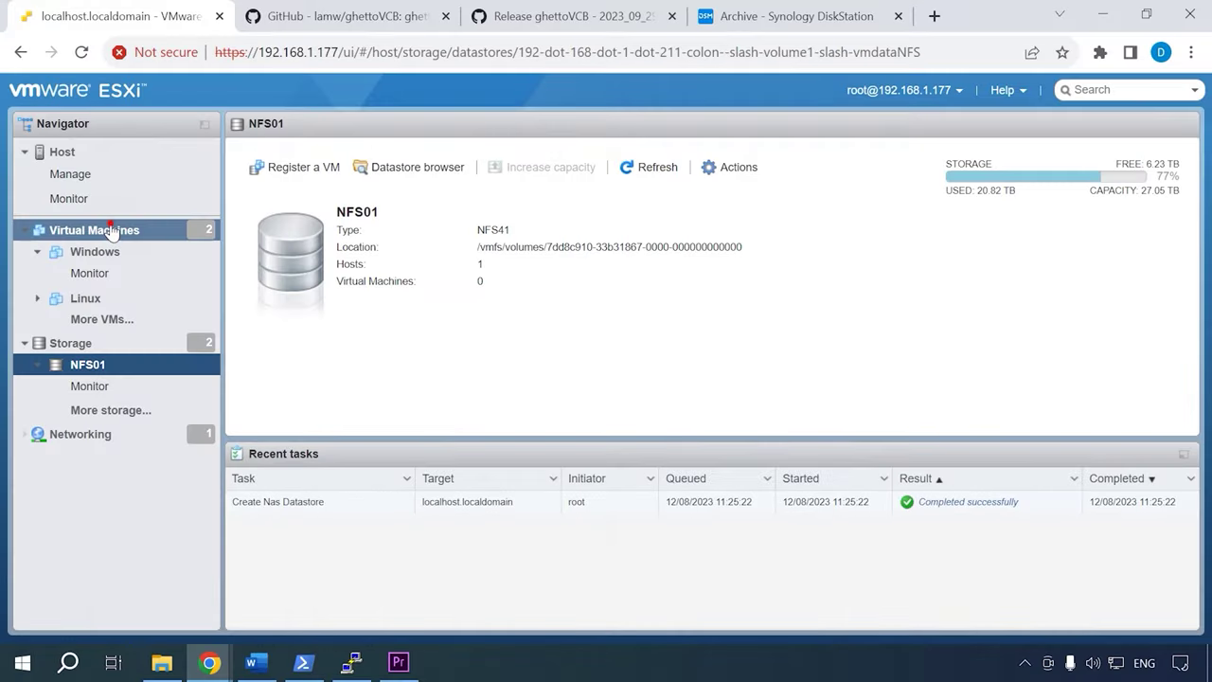
In the ESXi web client's virtual machine list, start registering an existing virtual machine and proceed to selecting the VMs for registration.
{"action": "left_click", "coordinate": [112, 232]}
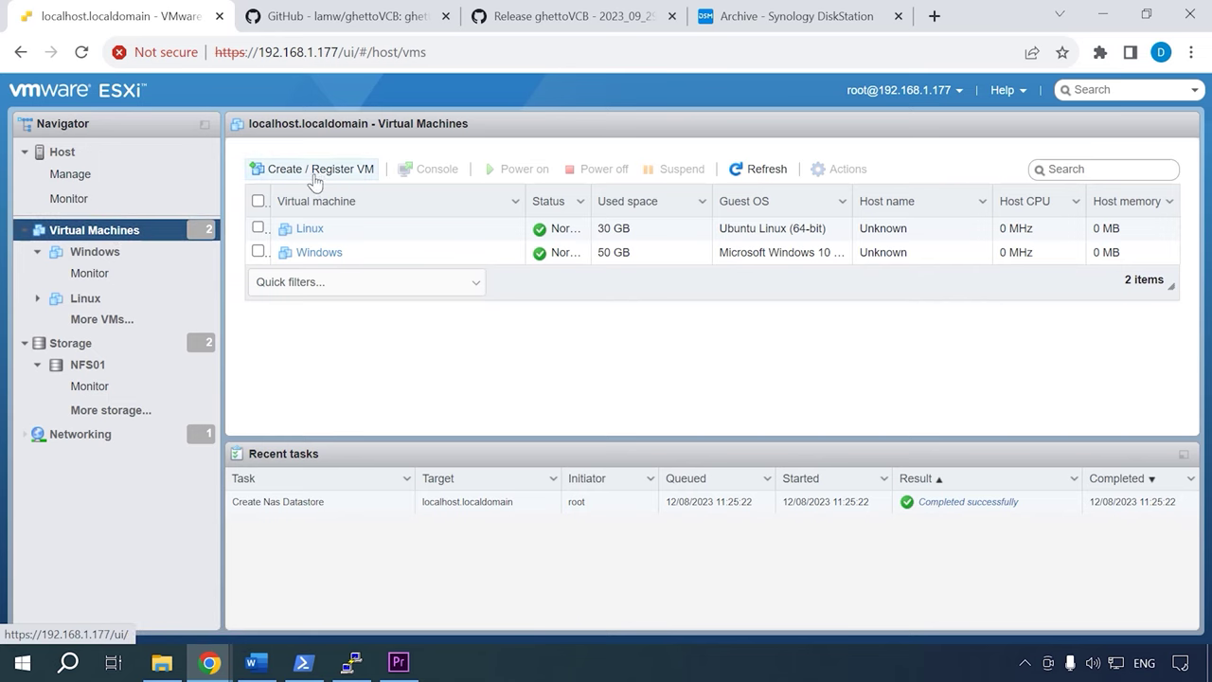
{"action": "left_click", "coordinate": [343, 170]}
{"action": "left_click", "coordinate": [531, 309]}
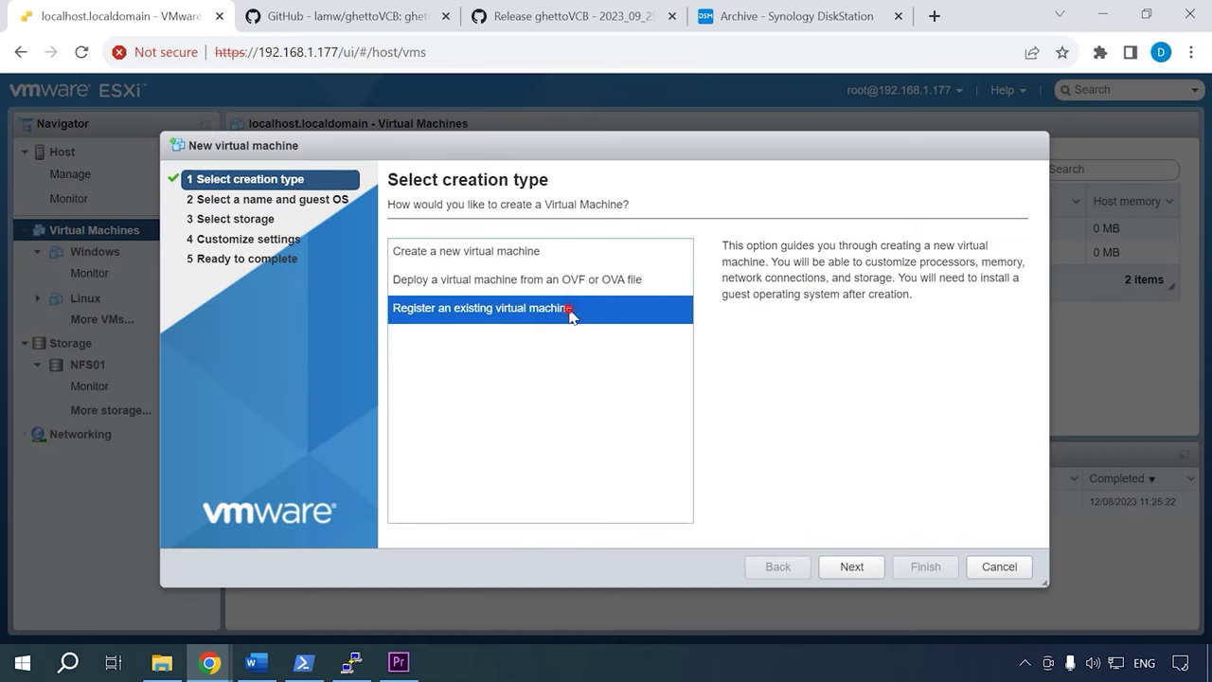
{"action": "left_click", "coordinate": [868, 572]}
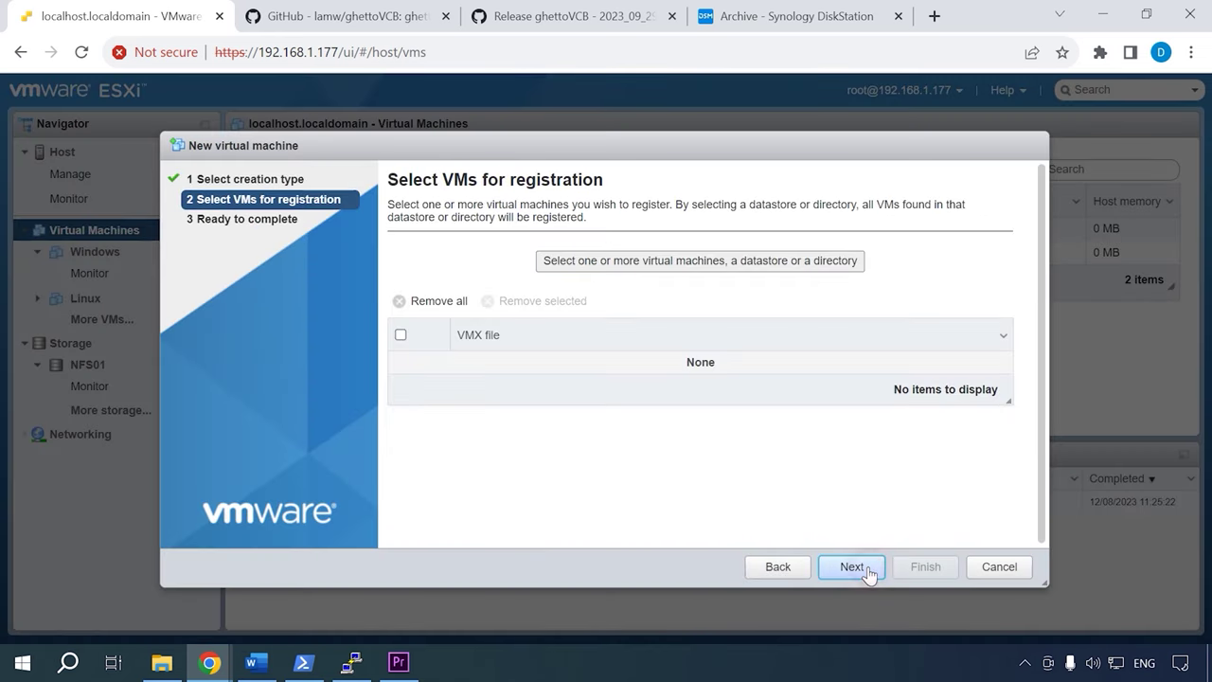